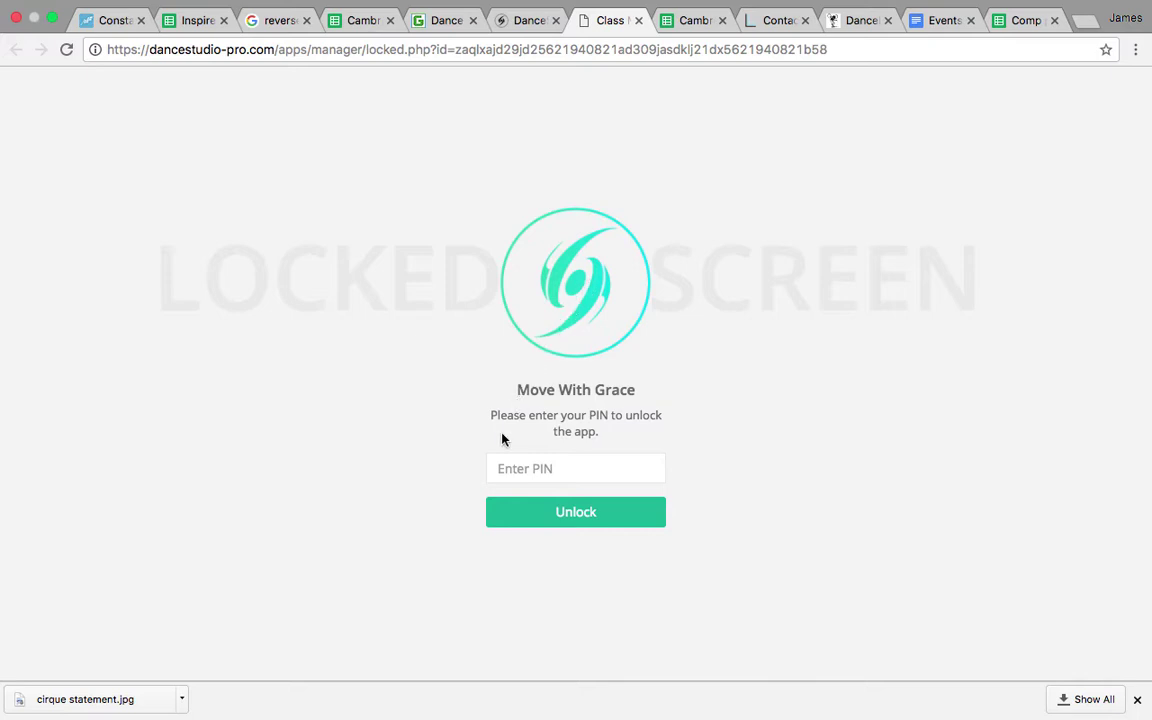
- Select the Enter PIN field on the locked screen to begin unlocking
click(495, 466)
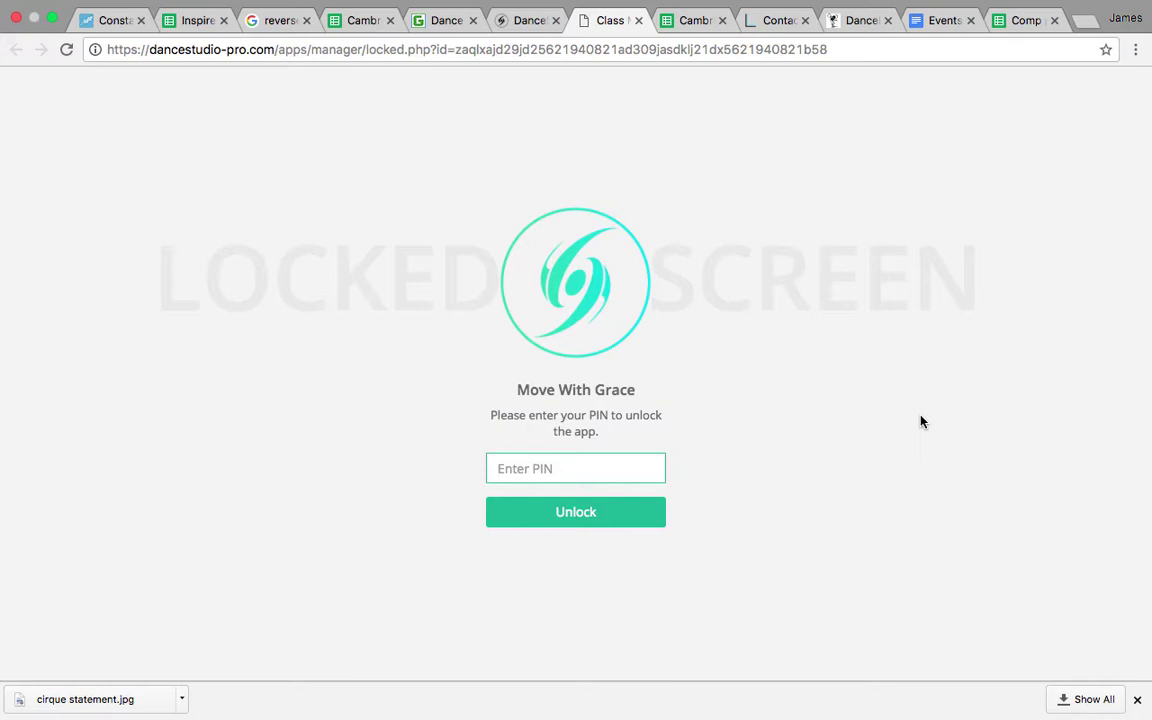
- Enter the unlock PIN to reach the Active Classes list
text(*)
text(**)
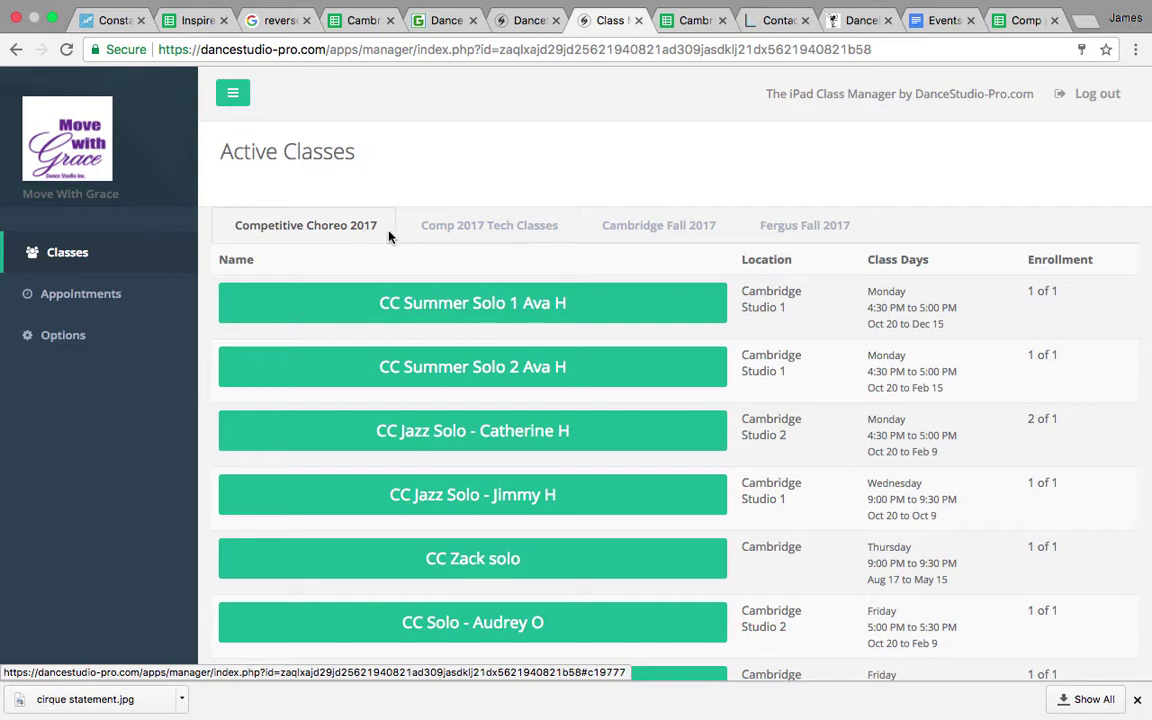
- Browse the Comp 2017 Tech, Cambridge Fall 2017 and Fergus Fall 2017 lists, ending on Cambridge Fall 2017
click(494, 235)
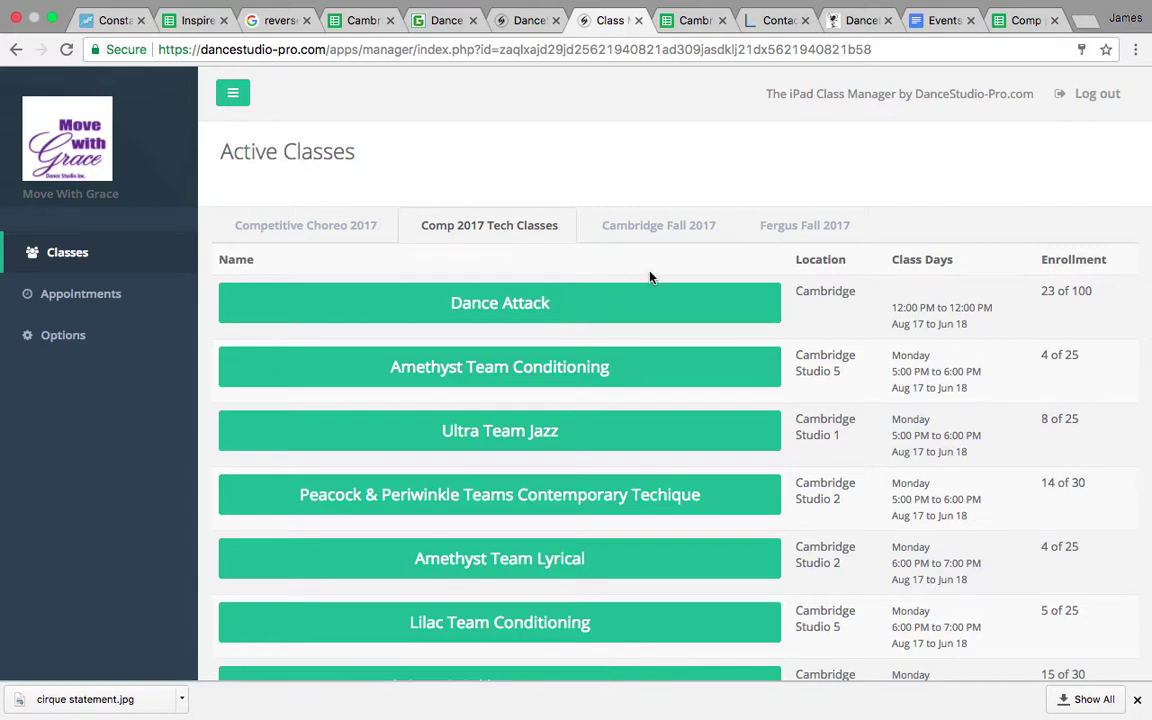
click(664, 237)
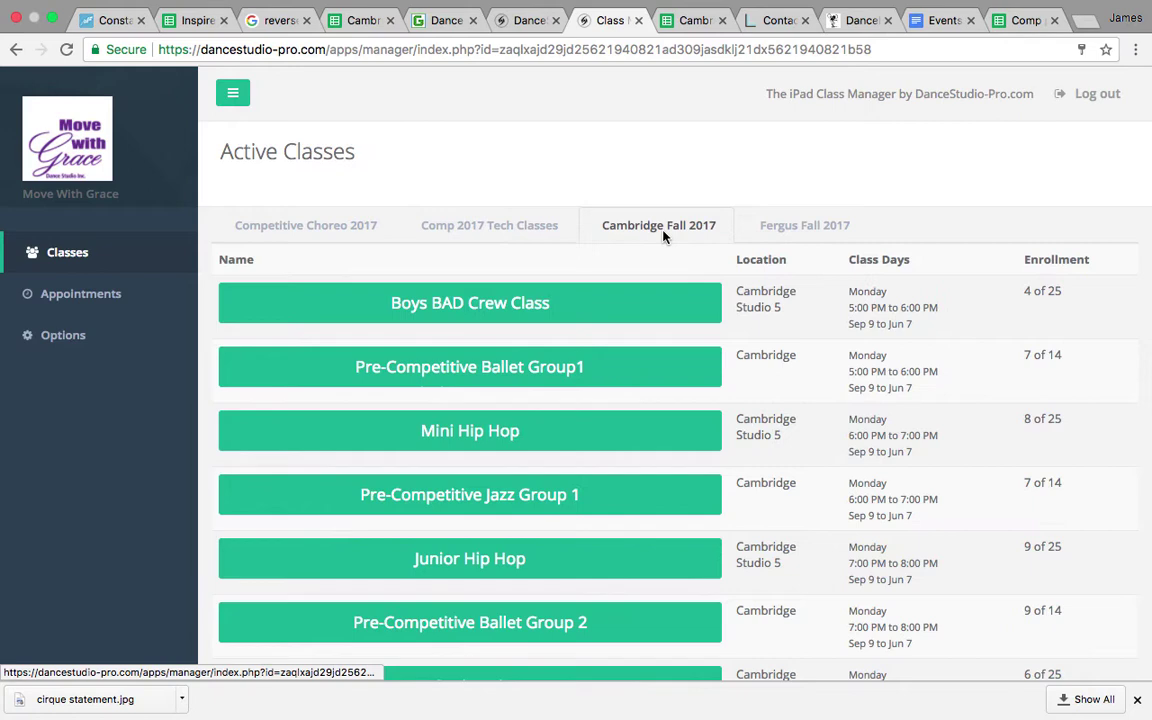
click(794, 236)
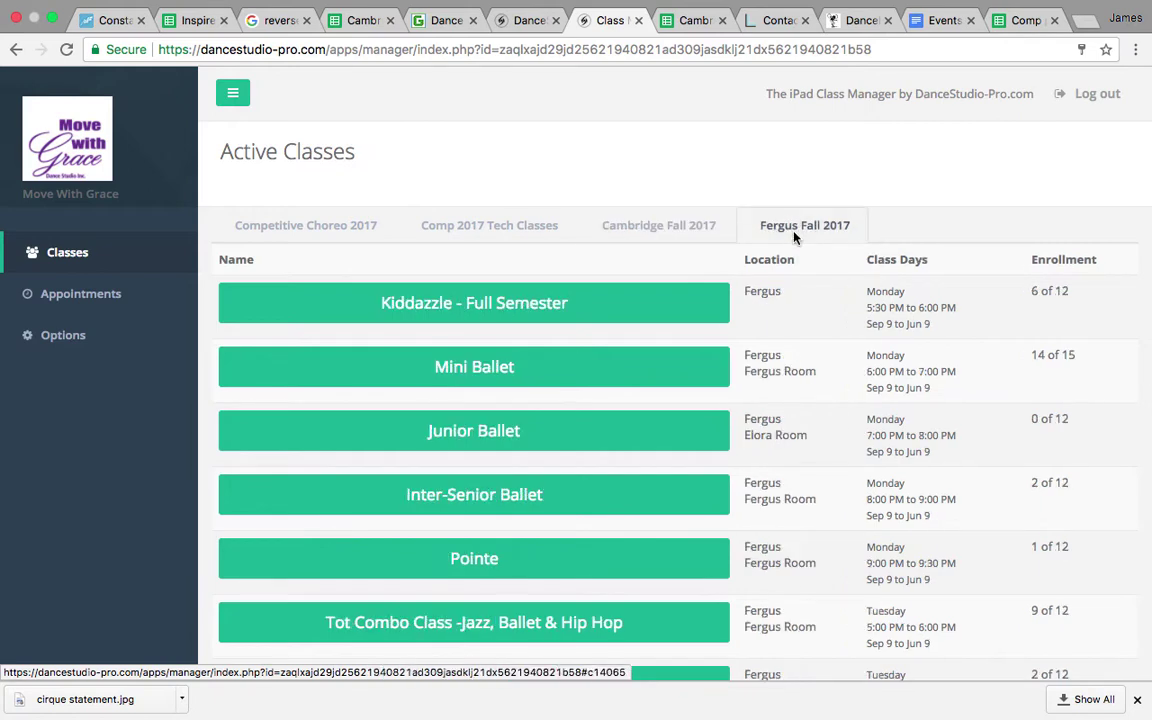
click(683, 233)
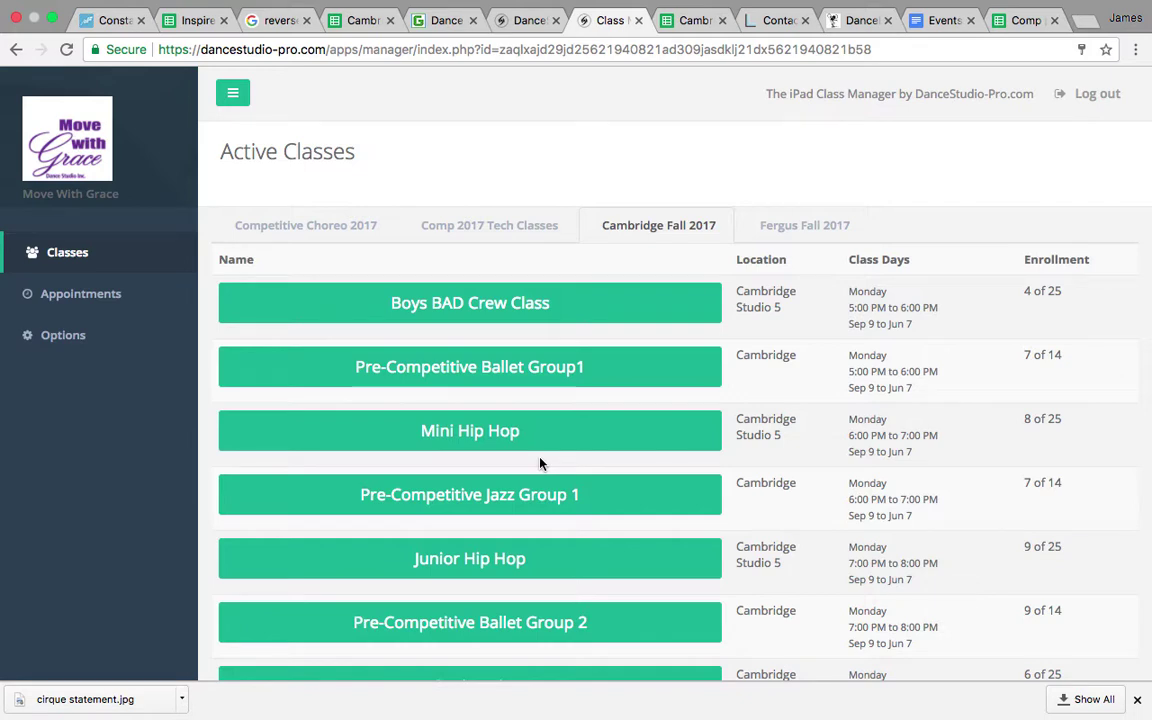
double_click(235, 103)
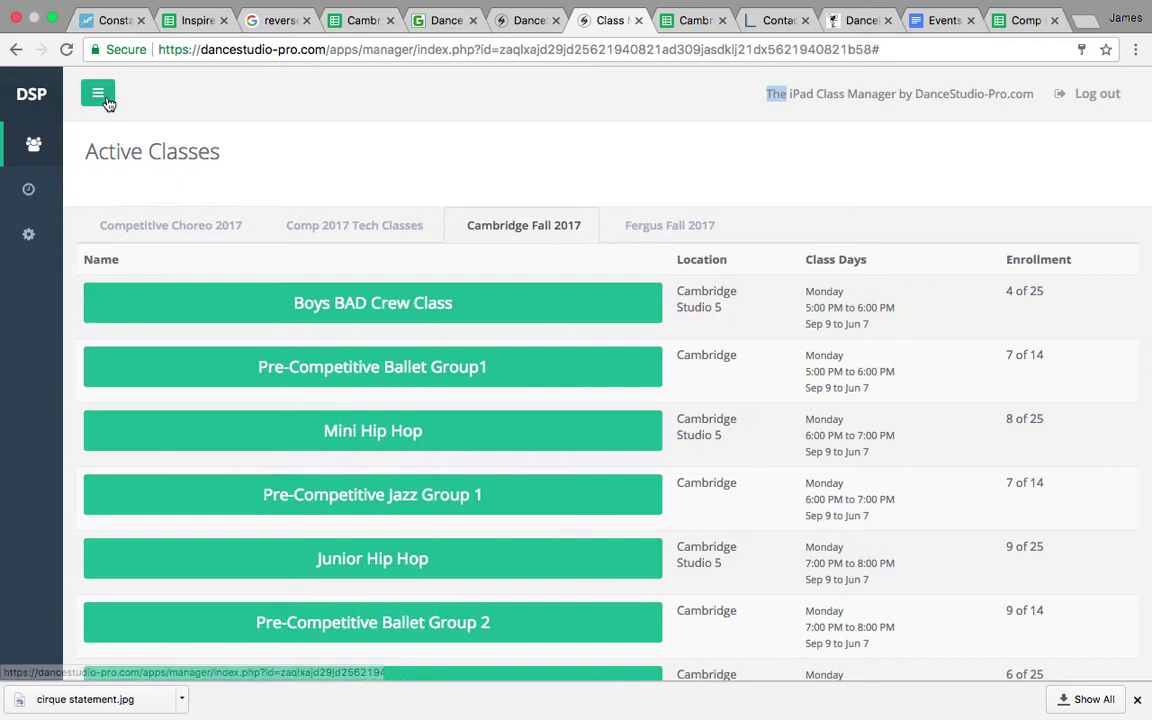
click(98, 94)
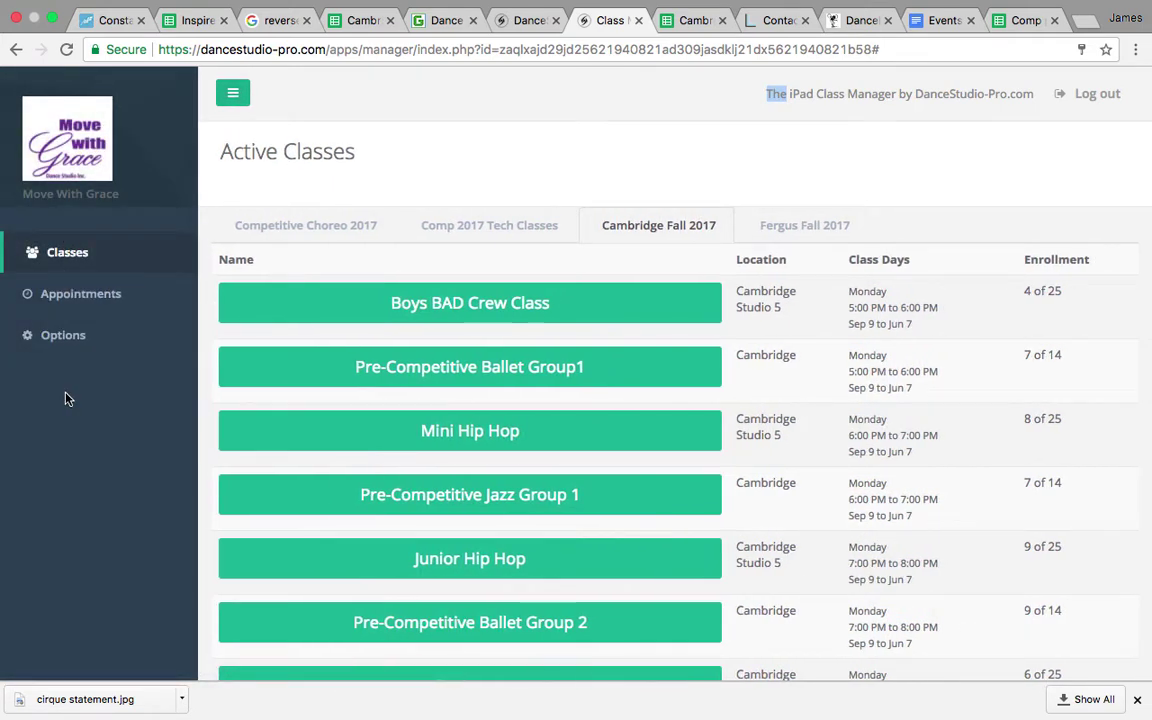
click(68, 340)
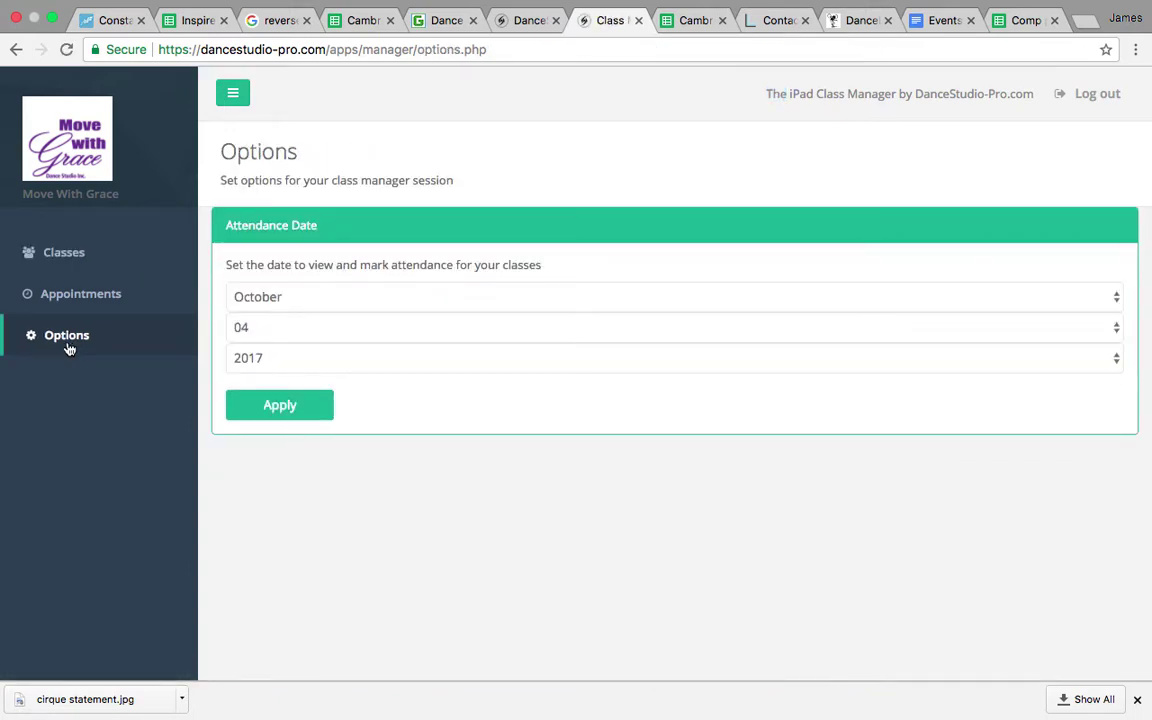
click(82, 297)
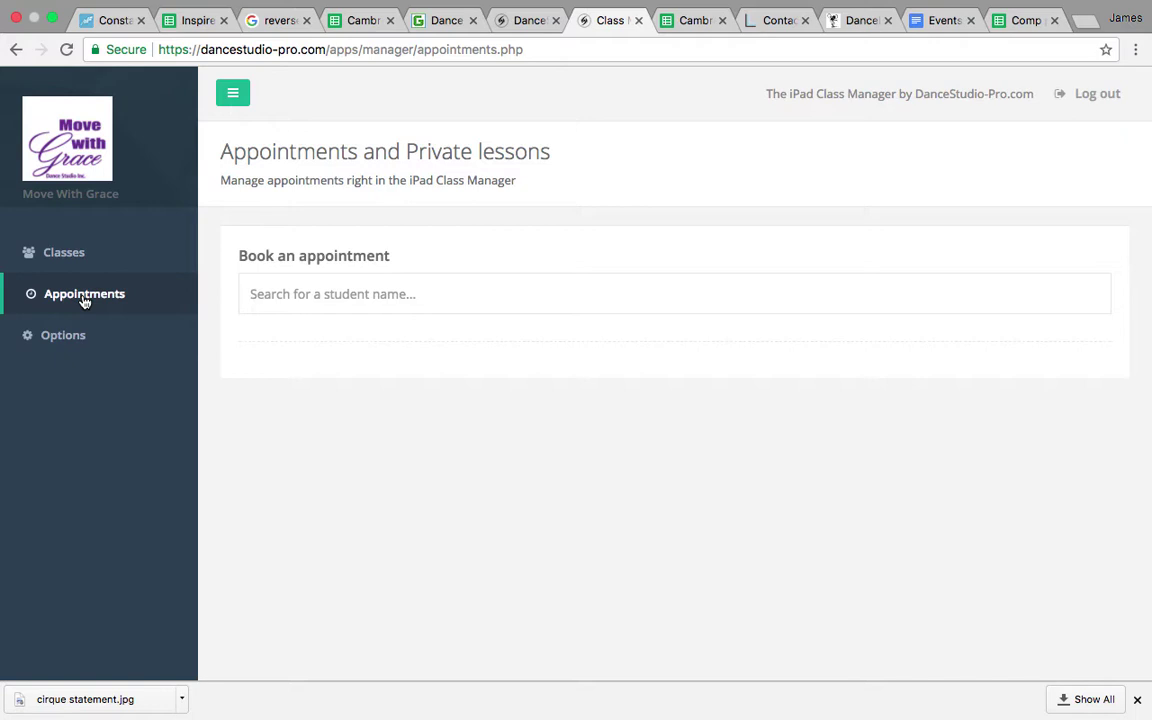
click(68, 253)
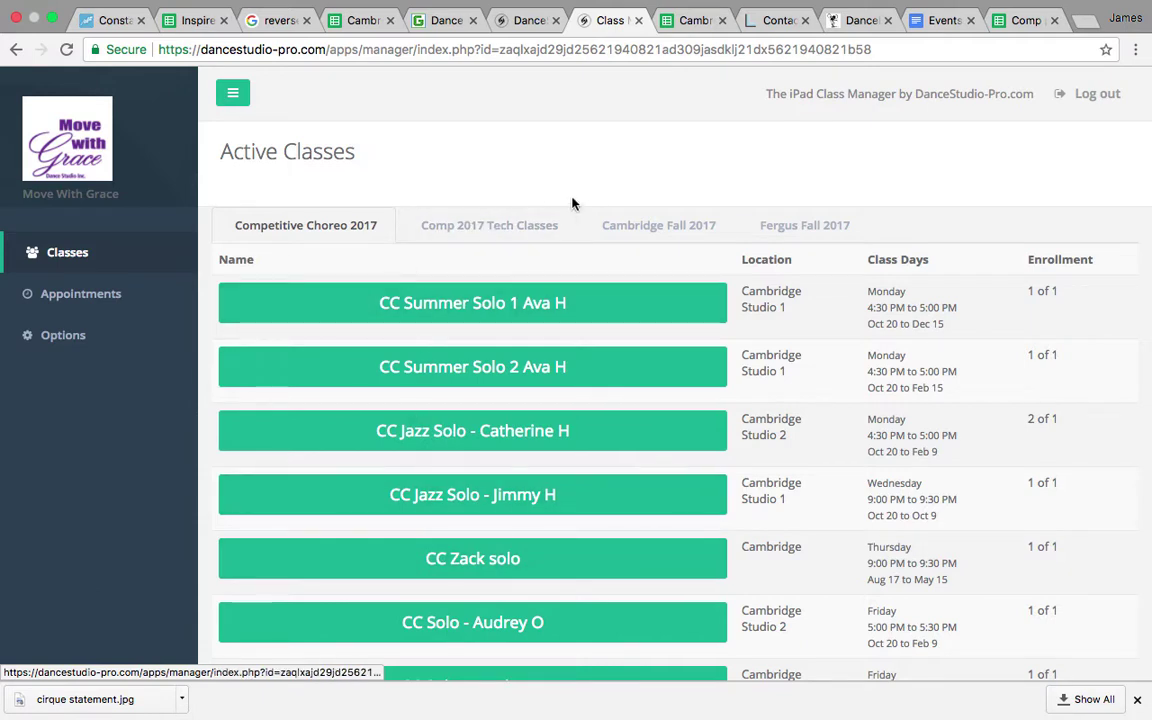
- From the Cambridge Fall 2017 list, open the Mini Hip Hop attendance roster for October 4
click(655, 234)
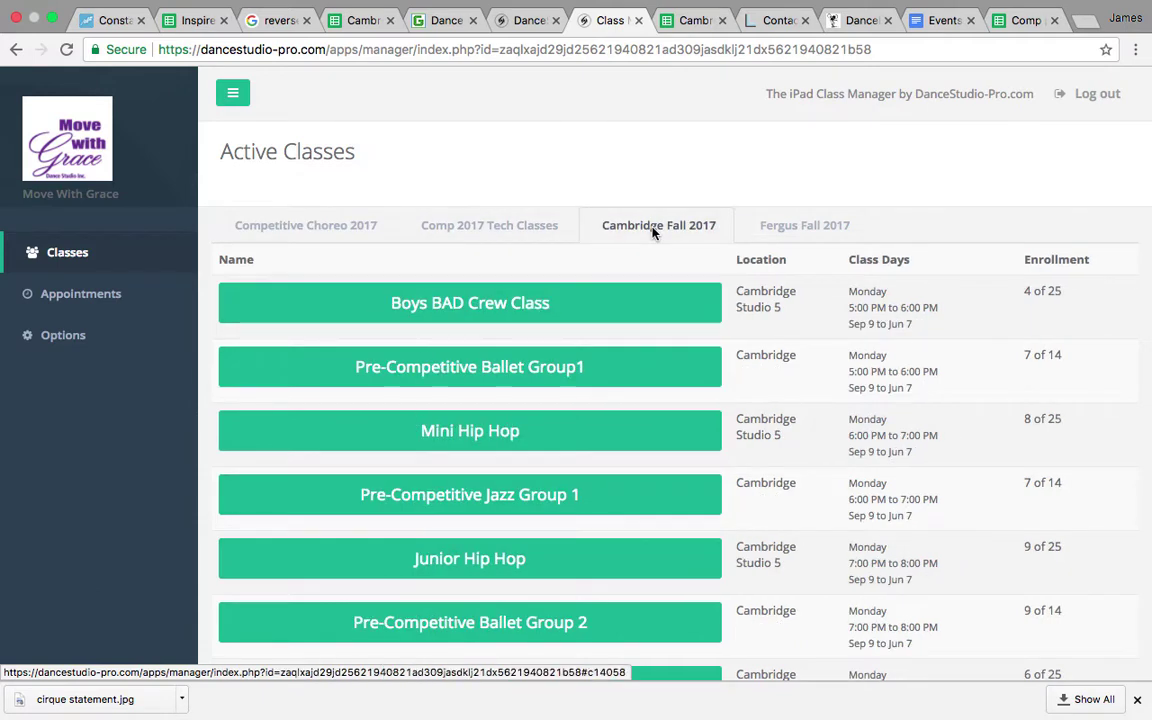
click(428, 432)
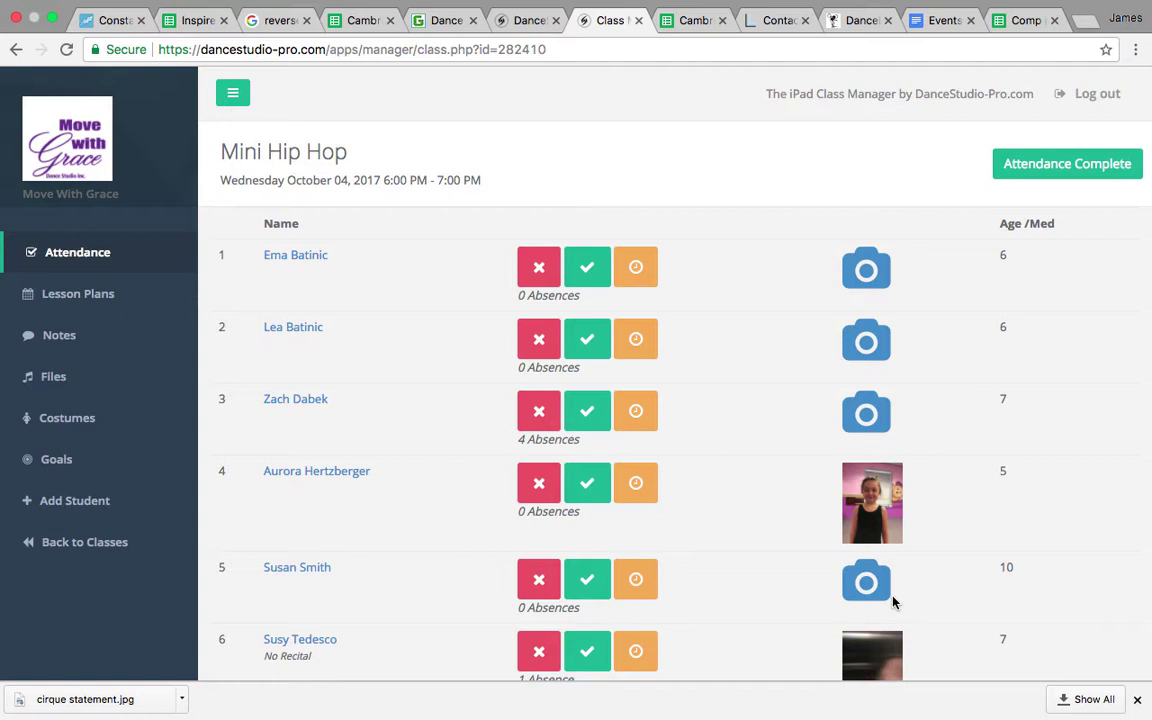
scroll(893, 600, down, 2)
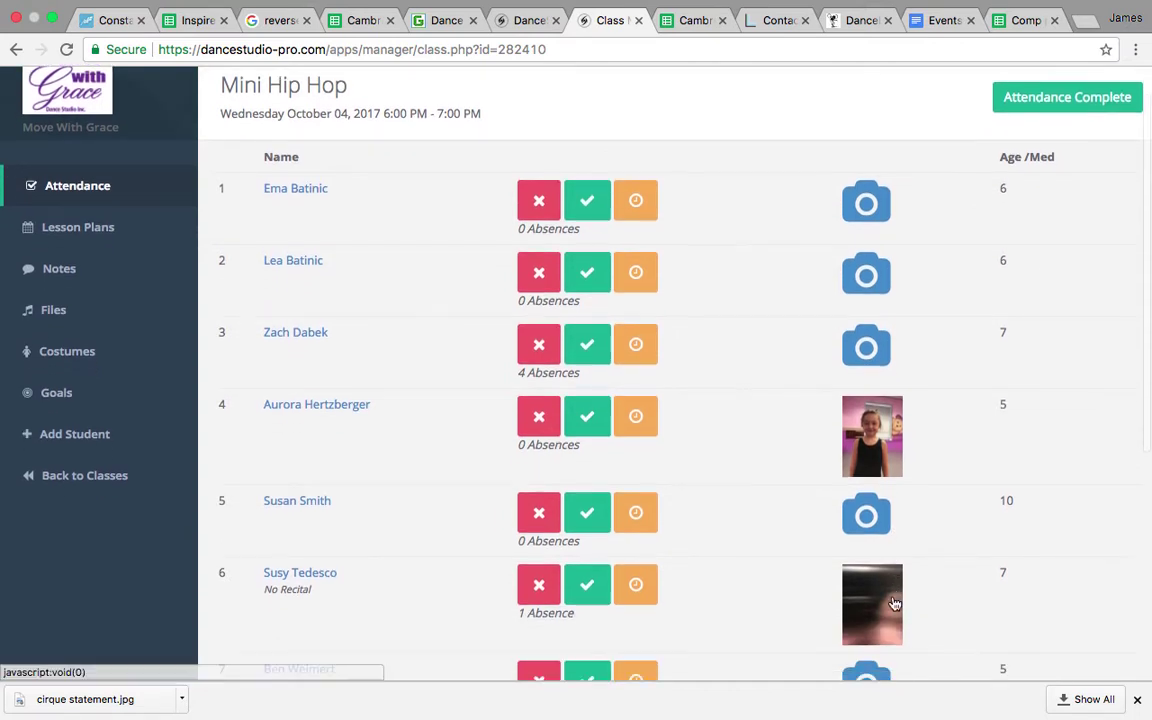
click(867, 523)
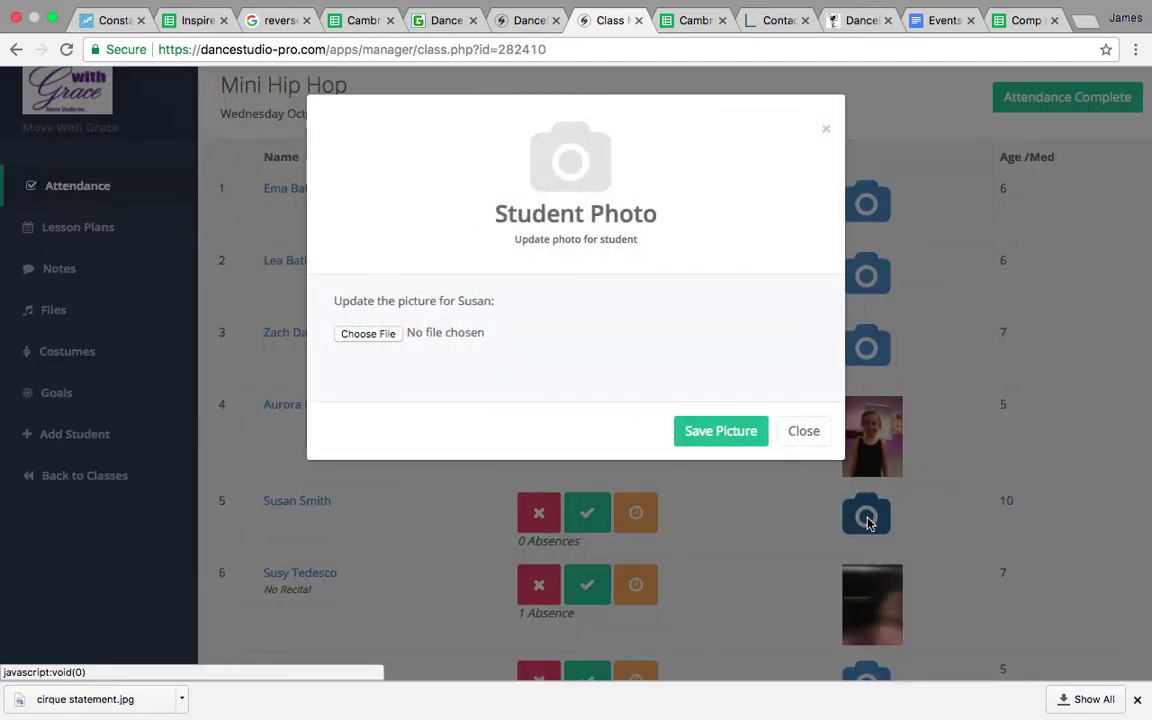
click(367, 334)
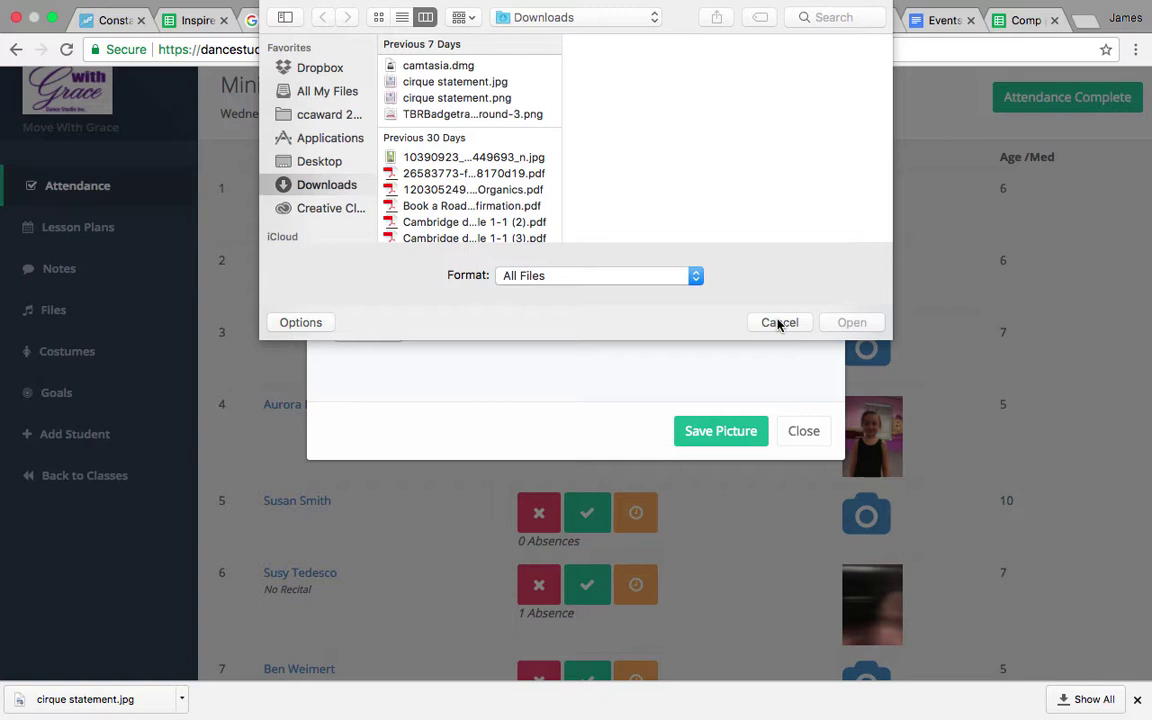
click(778, 323)
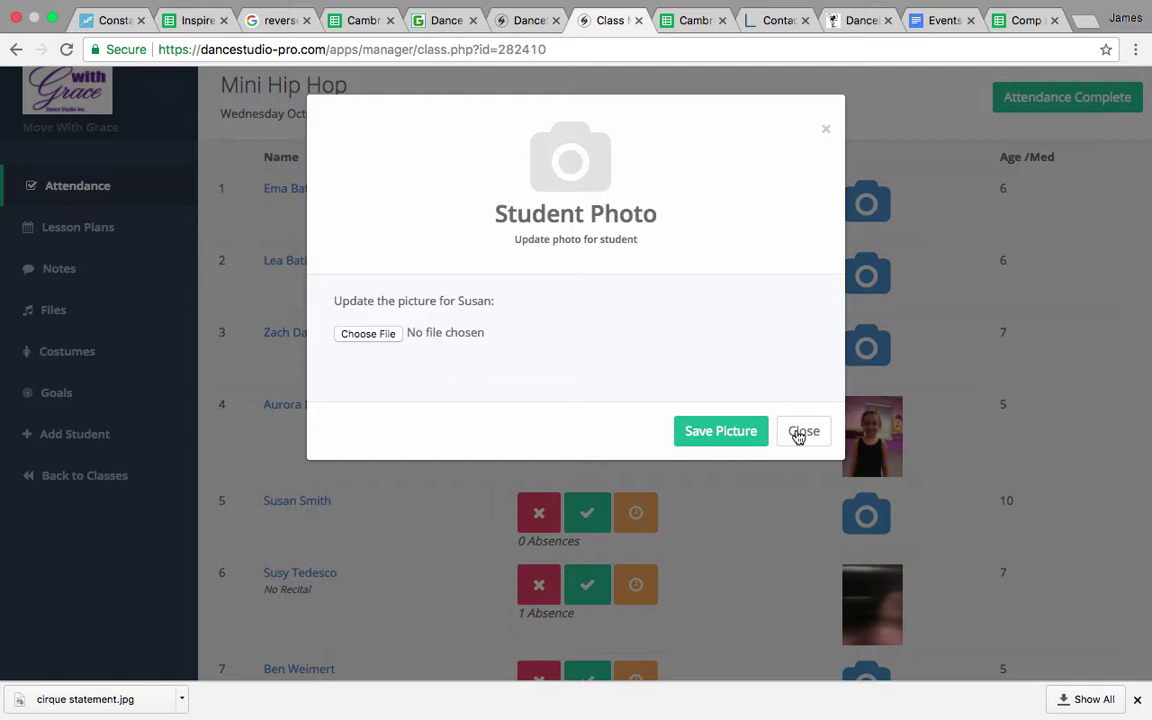
click(798, 434)
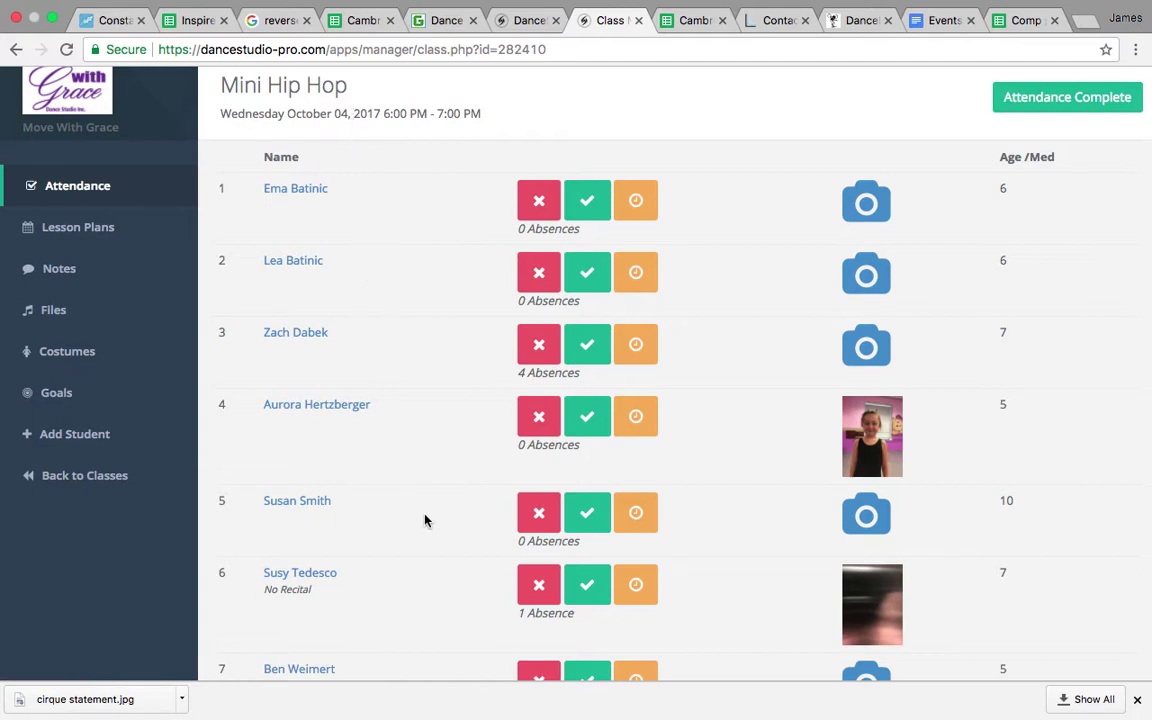
click(598, 515)
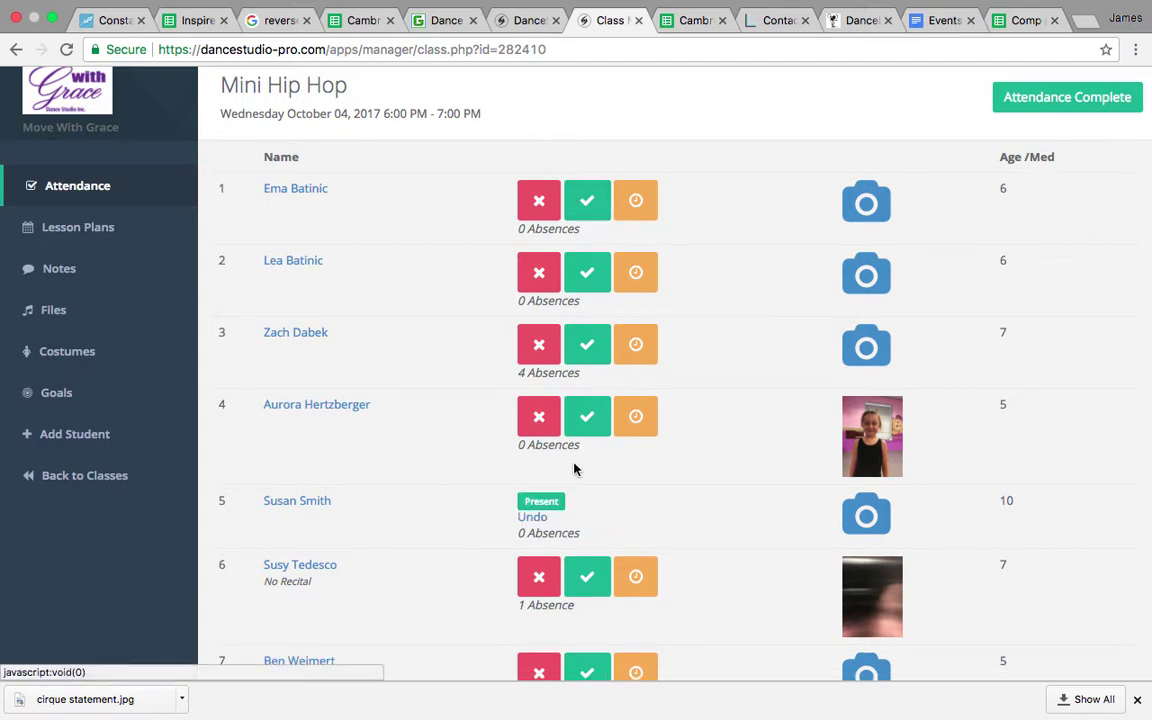
scroll(608, 648, down, 1)
scroll(608, 648, down, 5)
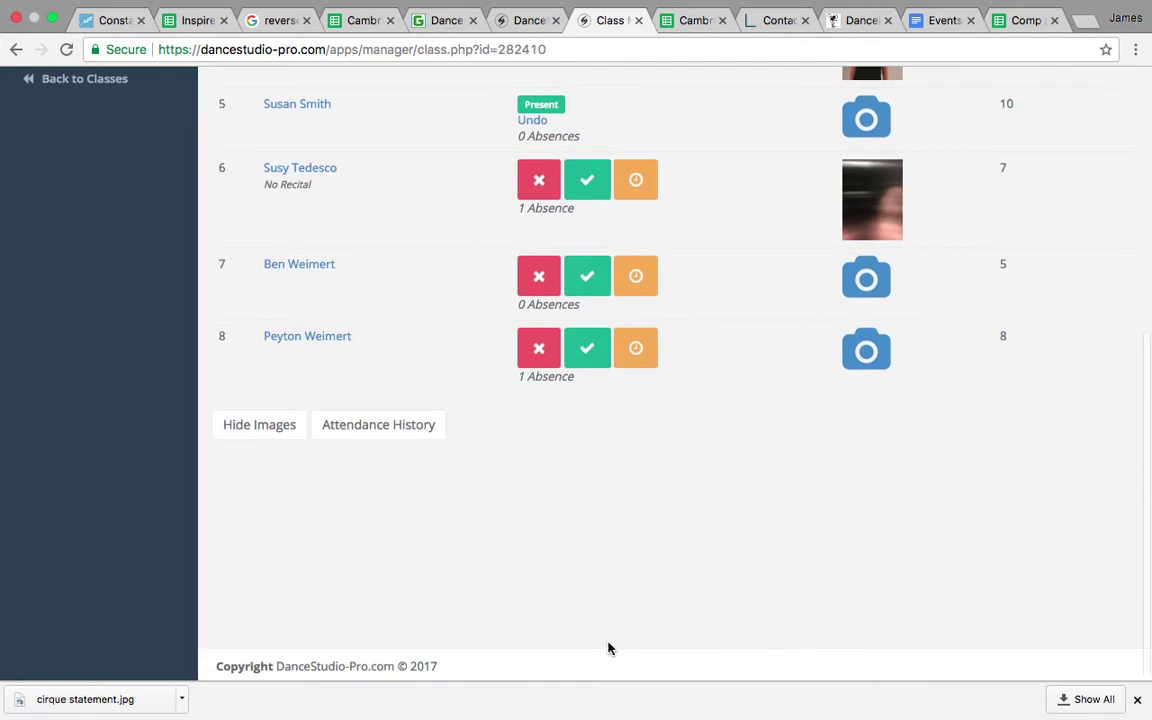
scroll(609, 648, up, 1)
scroll(609, 648, up, 5)
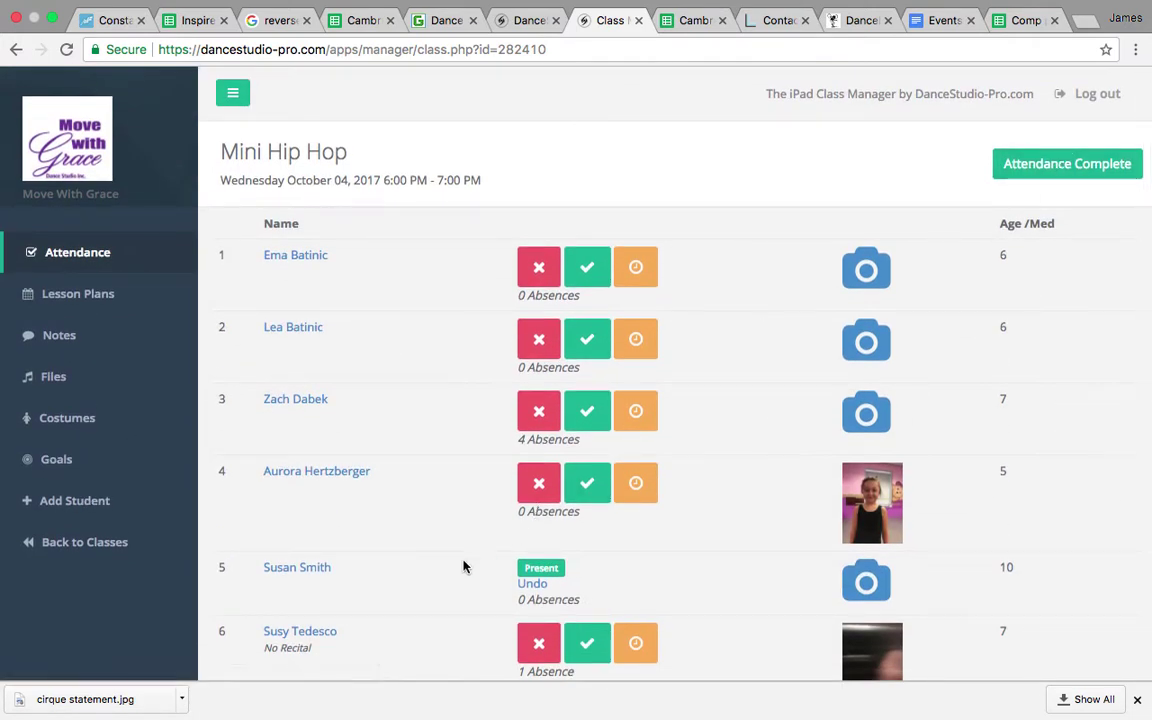
click(524, 584)
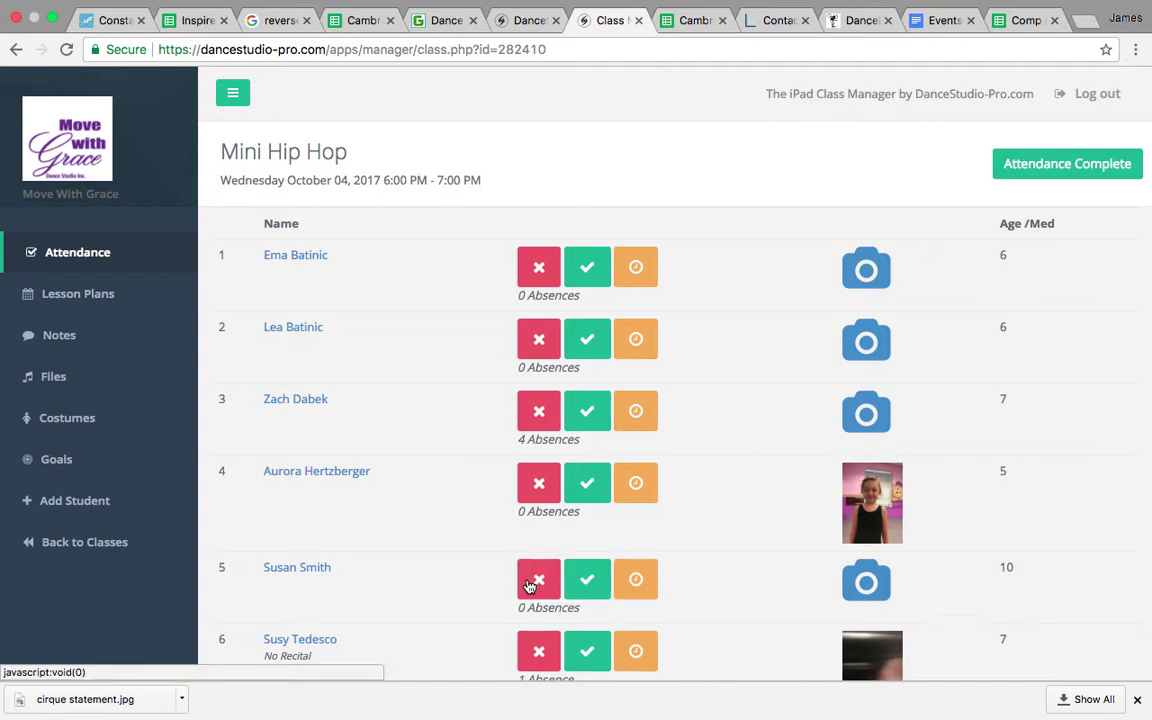
- Scroll down to the bottom of the Mini Hip Hop attendance list
scroll(366, 604, down, 5)
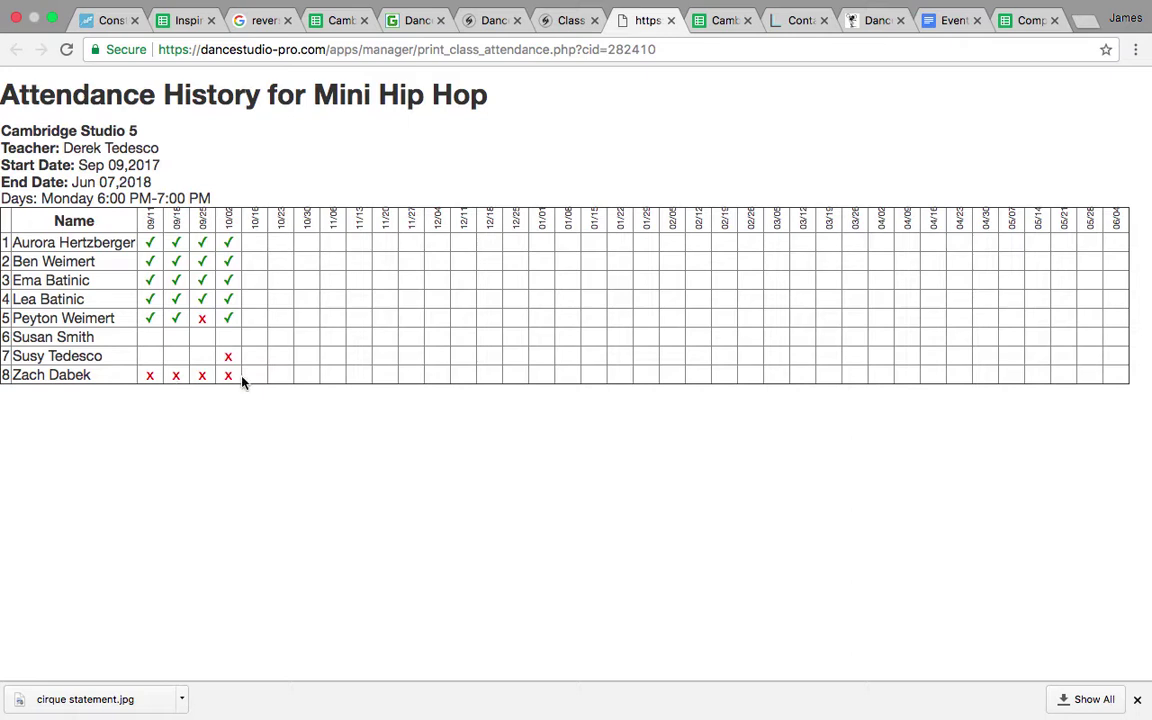
mouse_move(660, 5)
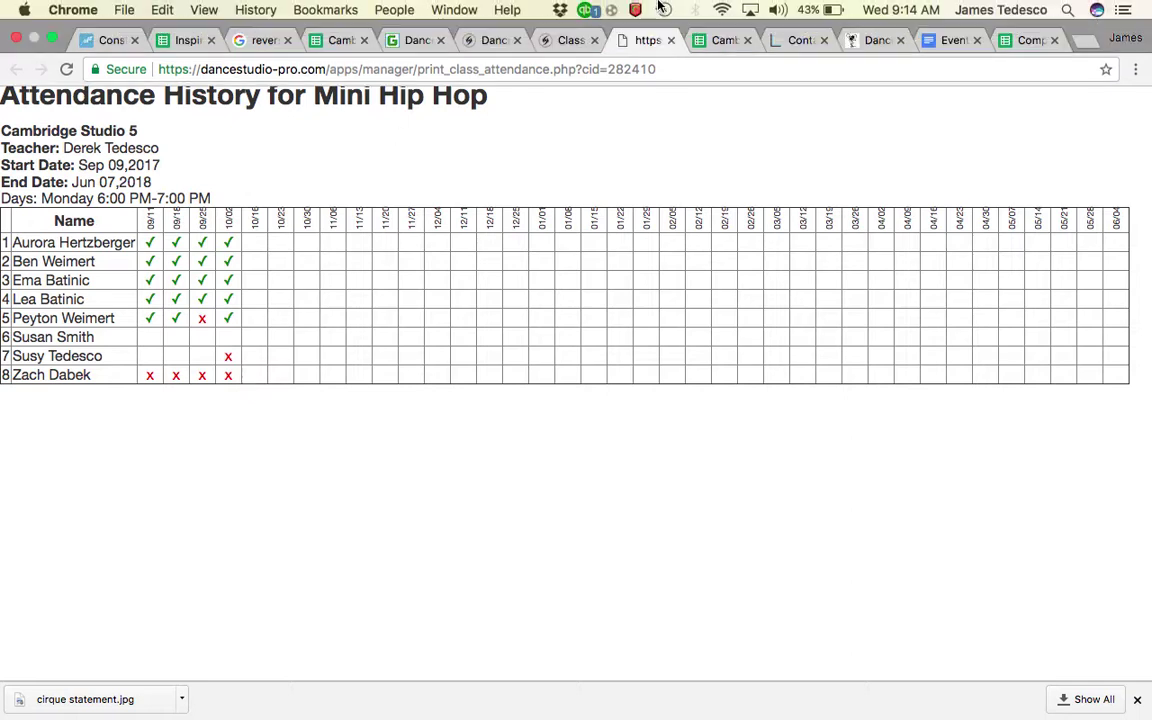
click(671, 40)
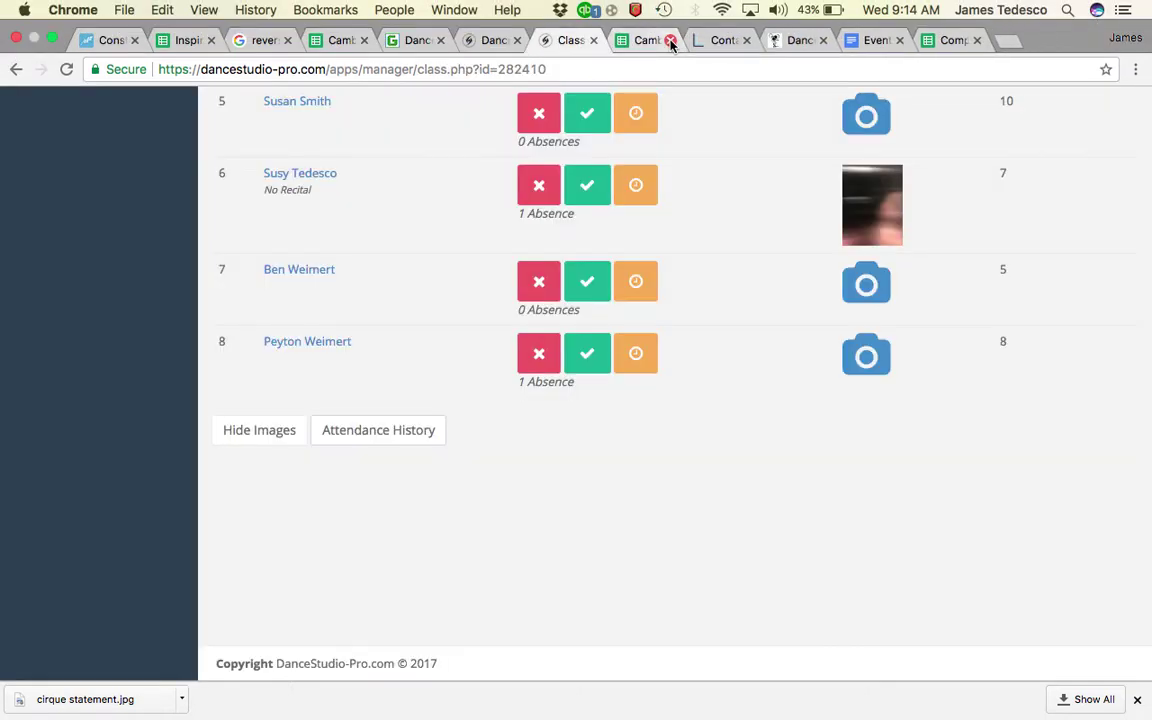
scroll(465, 429, up, 1)
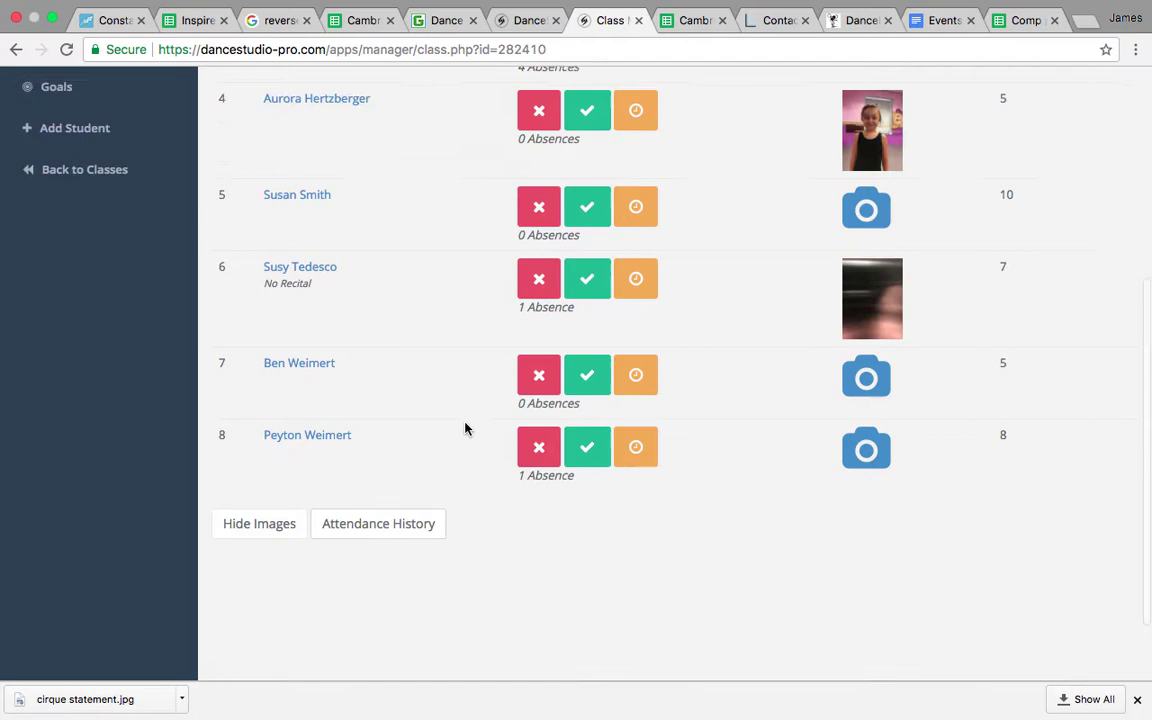
scroll(465, 429, up, 4)
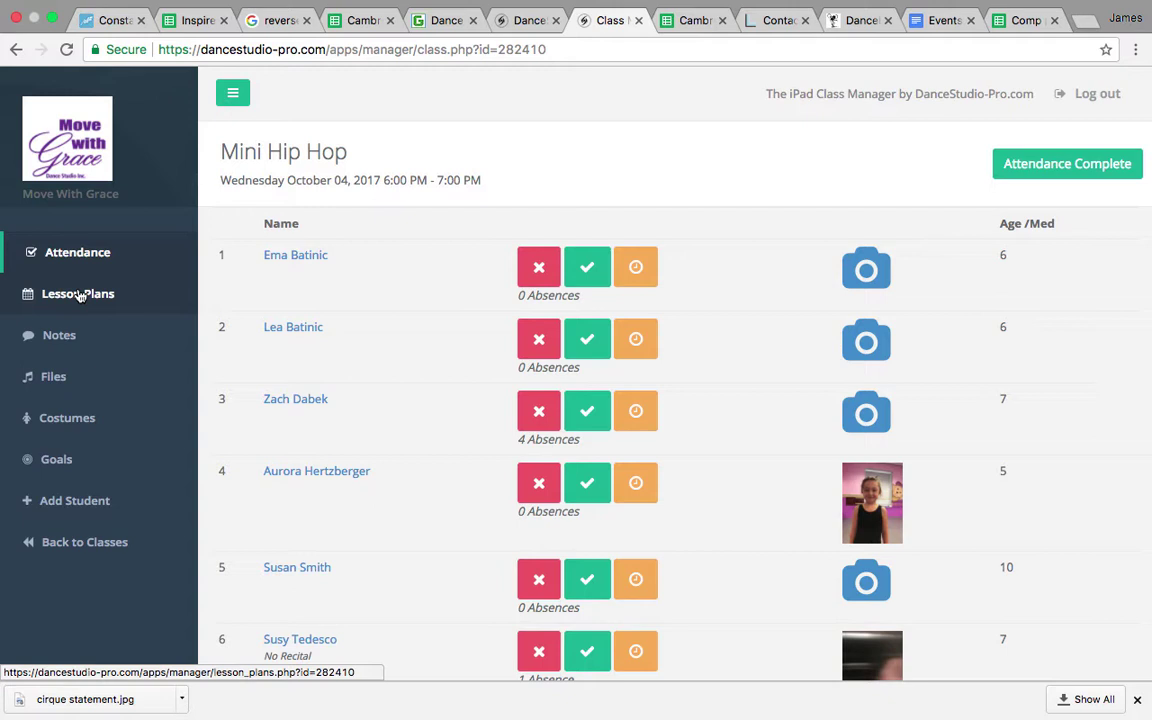
- Open the Mini Hip Hop lesson plans page with its Monday class dates
click(80, 296)
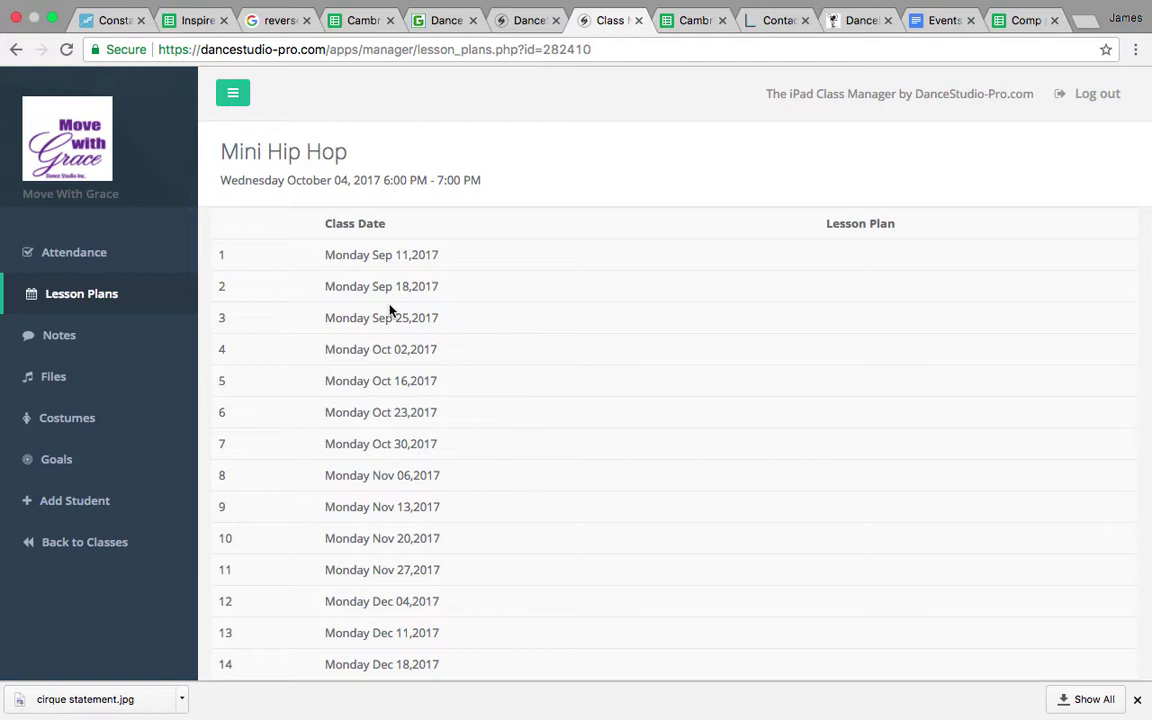
- Open the Mini Hip Hop student notes form, checking the Student list and leaving Share with Parents off
click(58, 338)
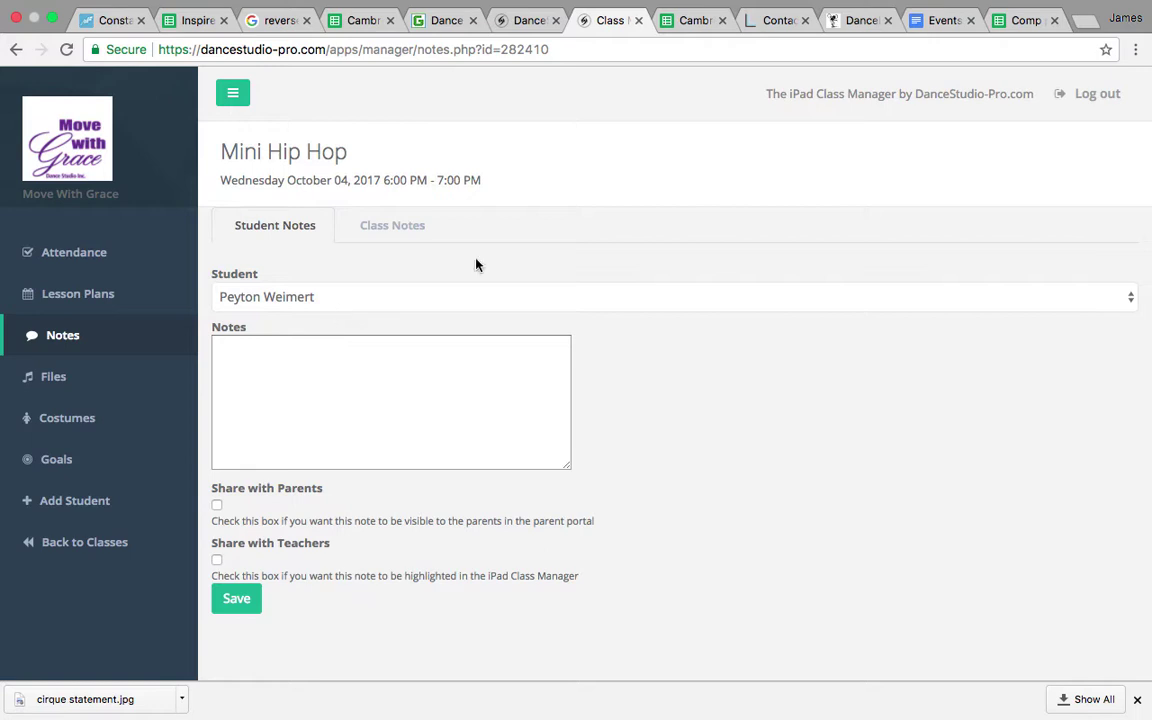
click(1131, 299)
click(1131, 299)
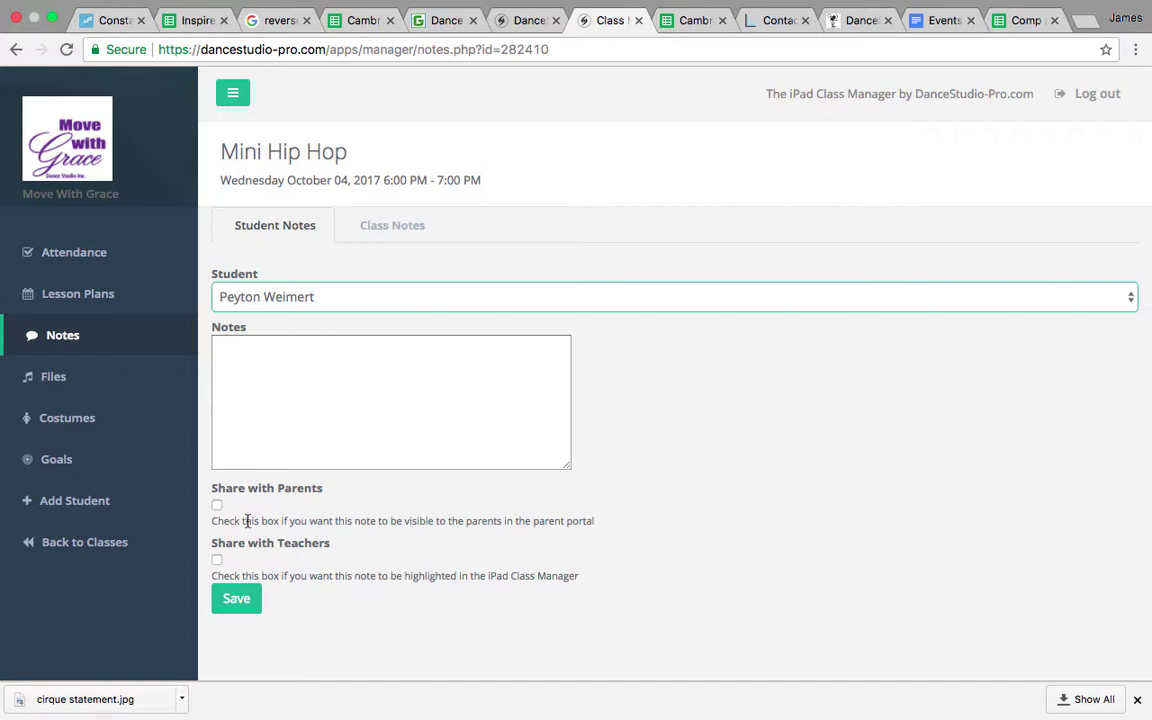
click(216, 505)
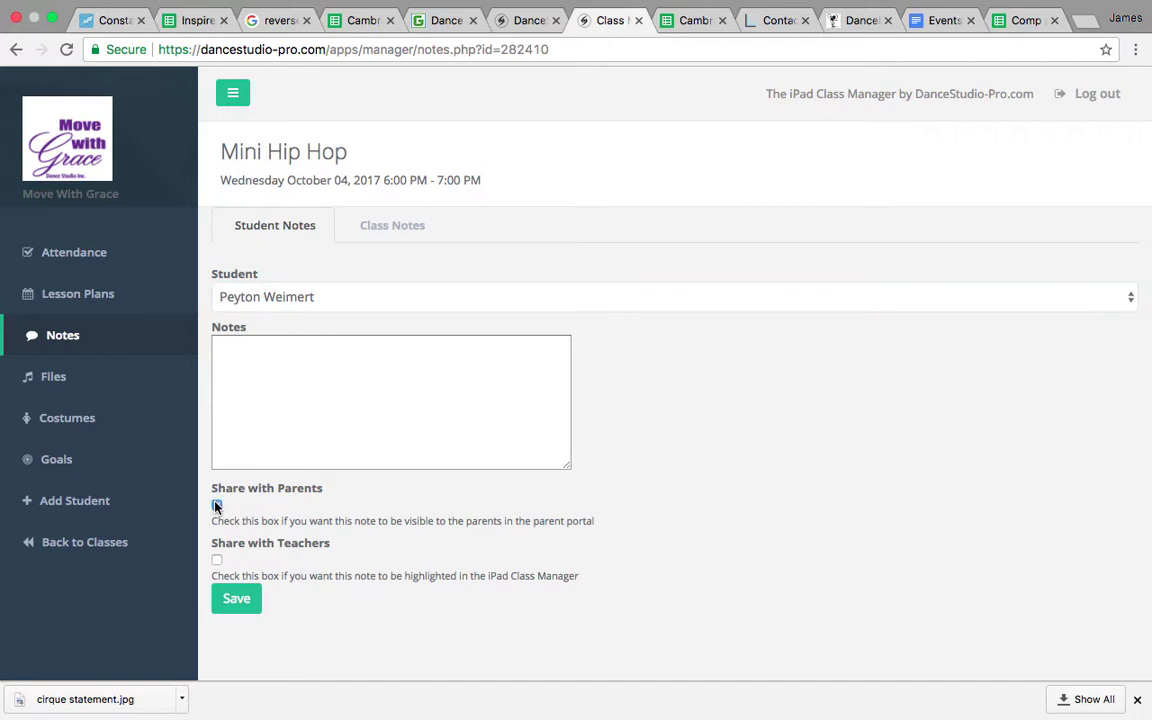
click(216, 506)
- Draft and discard a 'Class cancelled' class note, unshared, then open the class Files page
click(393, 229)
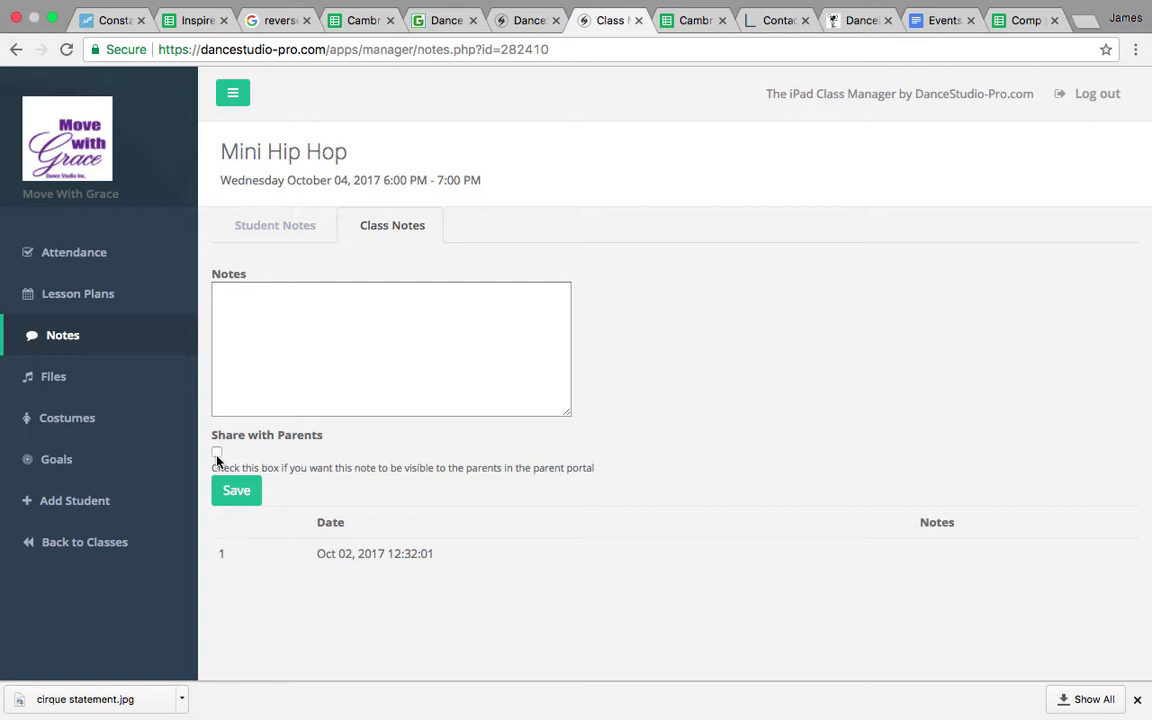
click(255, 297)
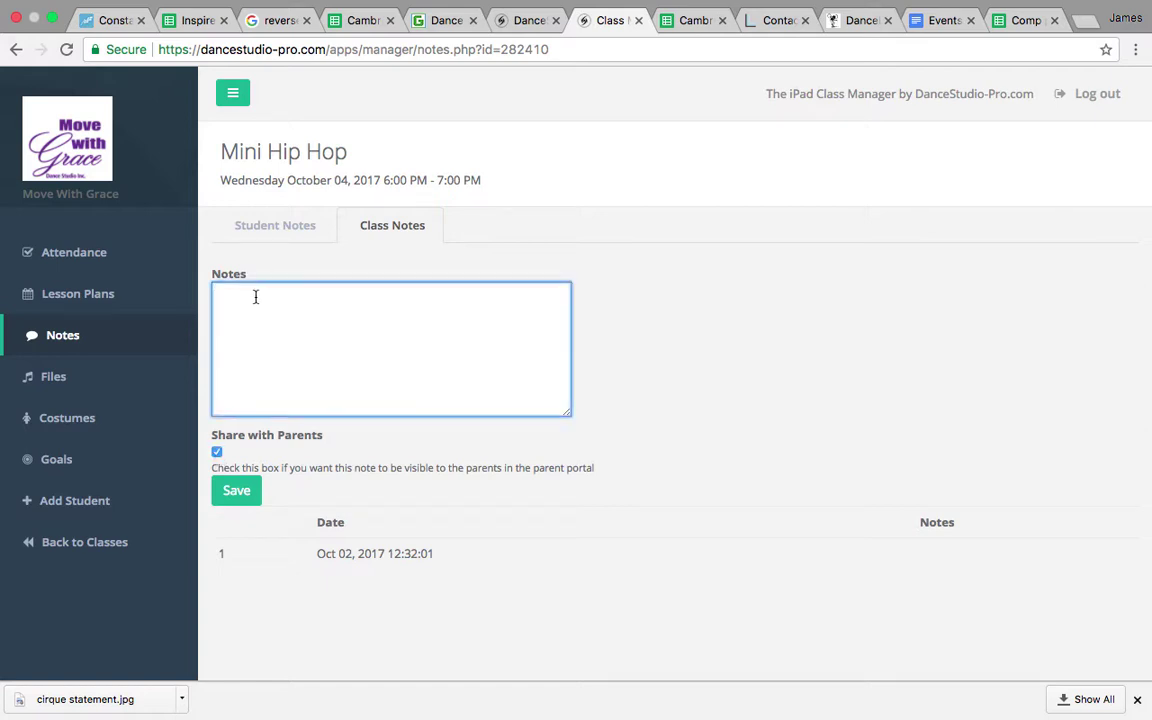
text(Class)
text( becasu im)
key(BackSpace)
key(BackSpace)
key(BackSpace)
key(BackSpace)
key(BackSpace)
key(BackSpace)
key(BackSpace)
text(cance)
text(lled)
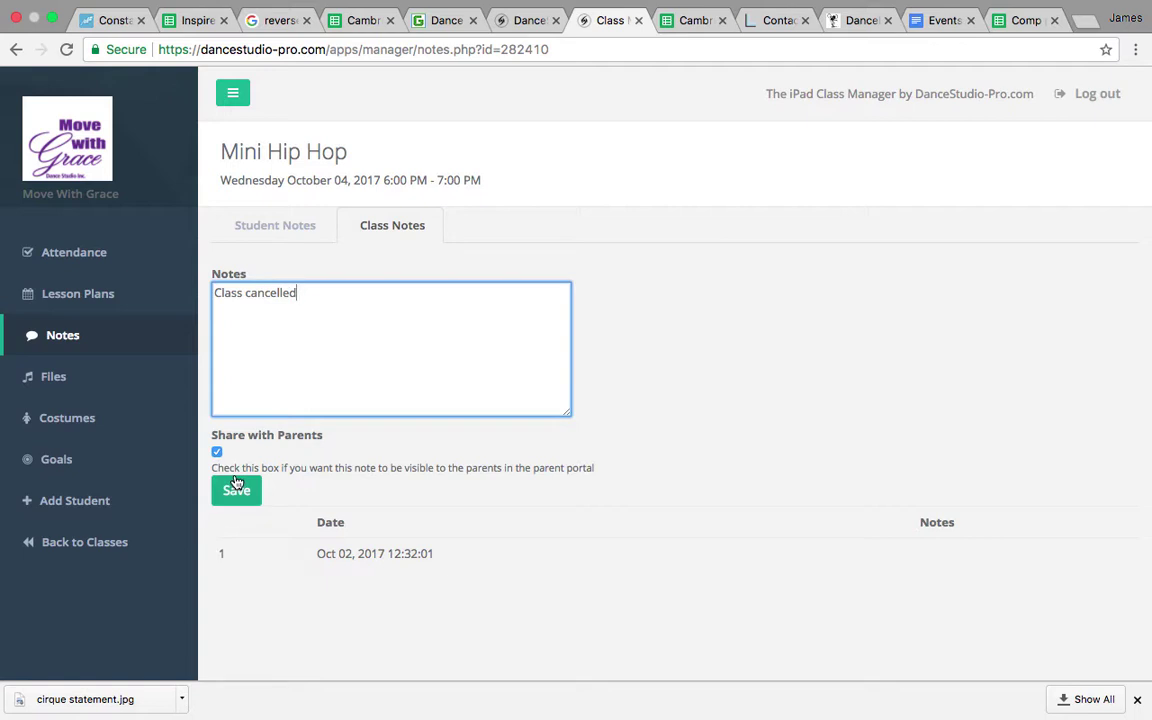
key(BackSpace)
key(BackSpace)
key(BackSpace)
key(BackSpace)
key(BackSpace)
key(BackSpace)
key(BackSpace)
key(BackSpace)
key(BackSpace)
key(BackSpace)
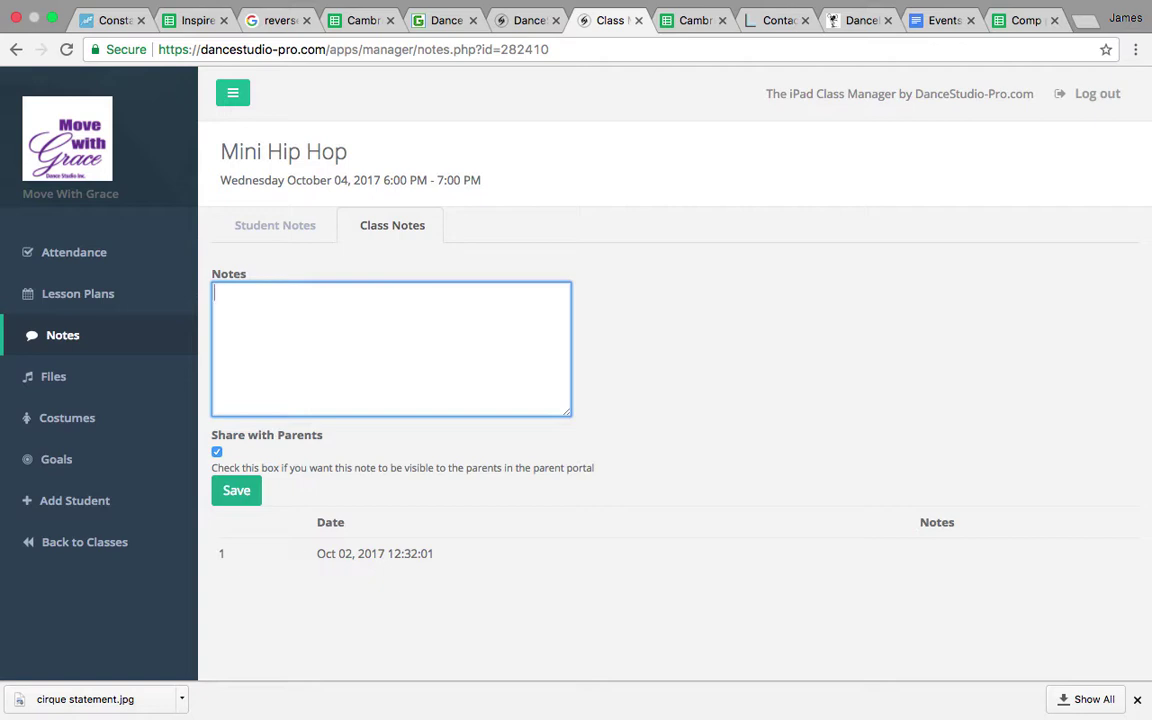
click(217, 453)
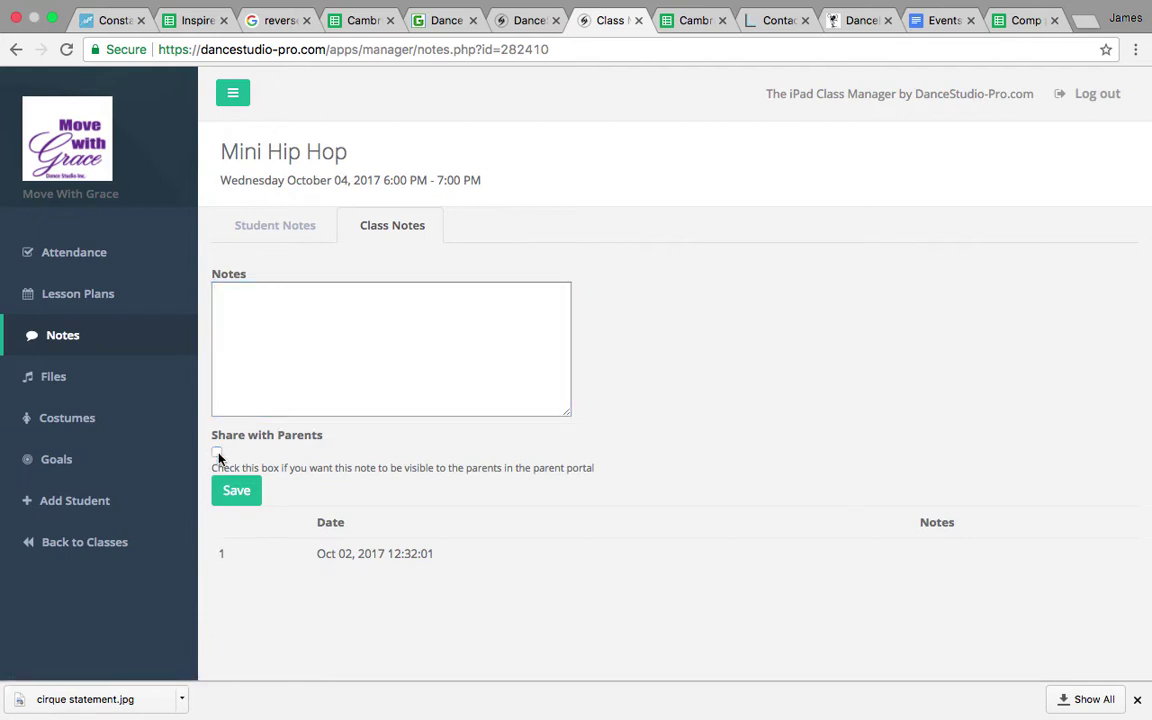
click(52, 378)
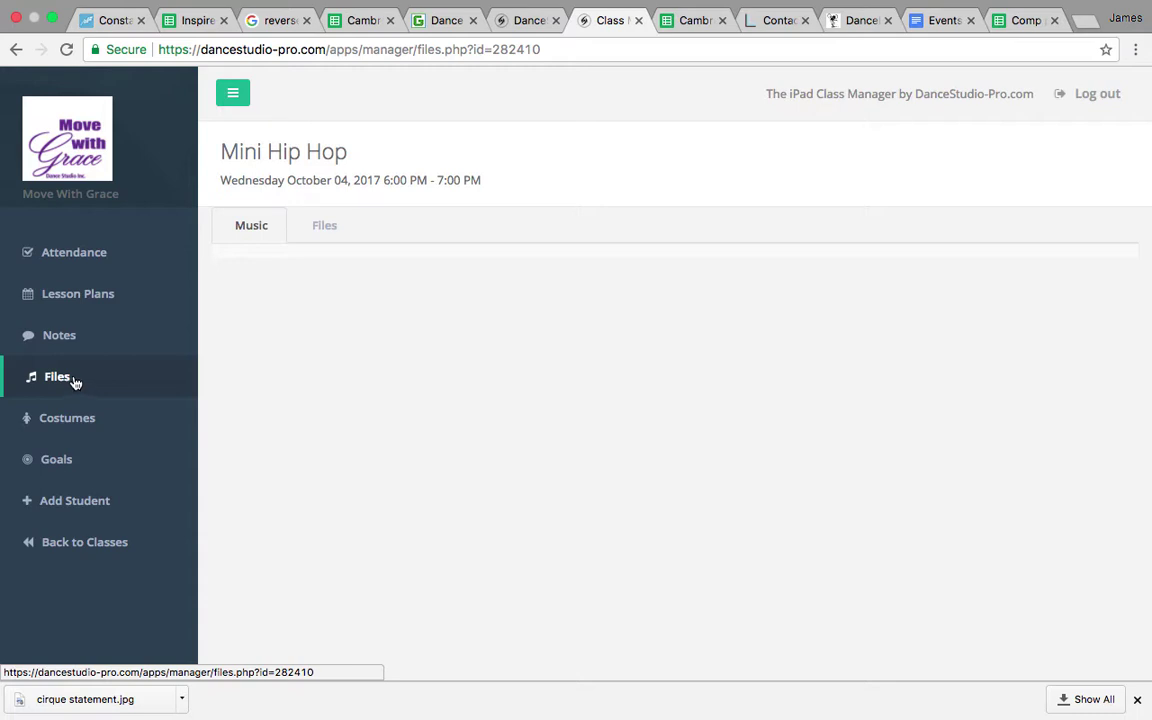
- Review the Mini Hip Hop costume list and students' costume sizes, then open the Goals page
click(60, 414)
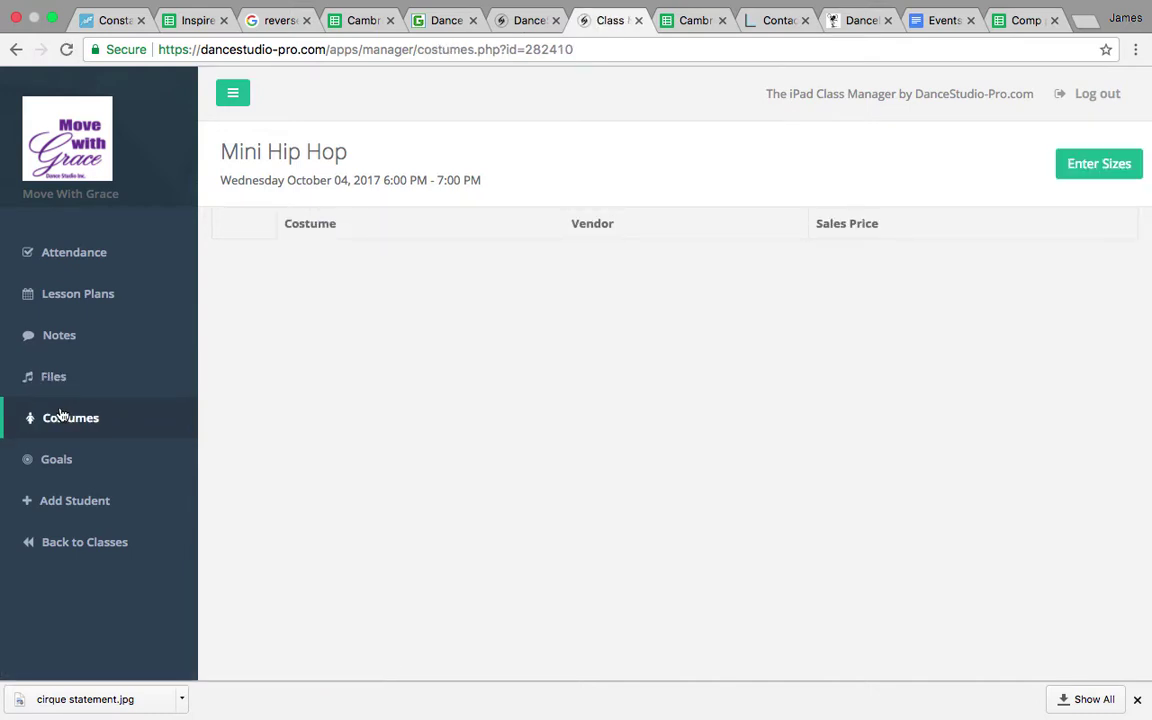
click(1095, 168)
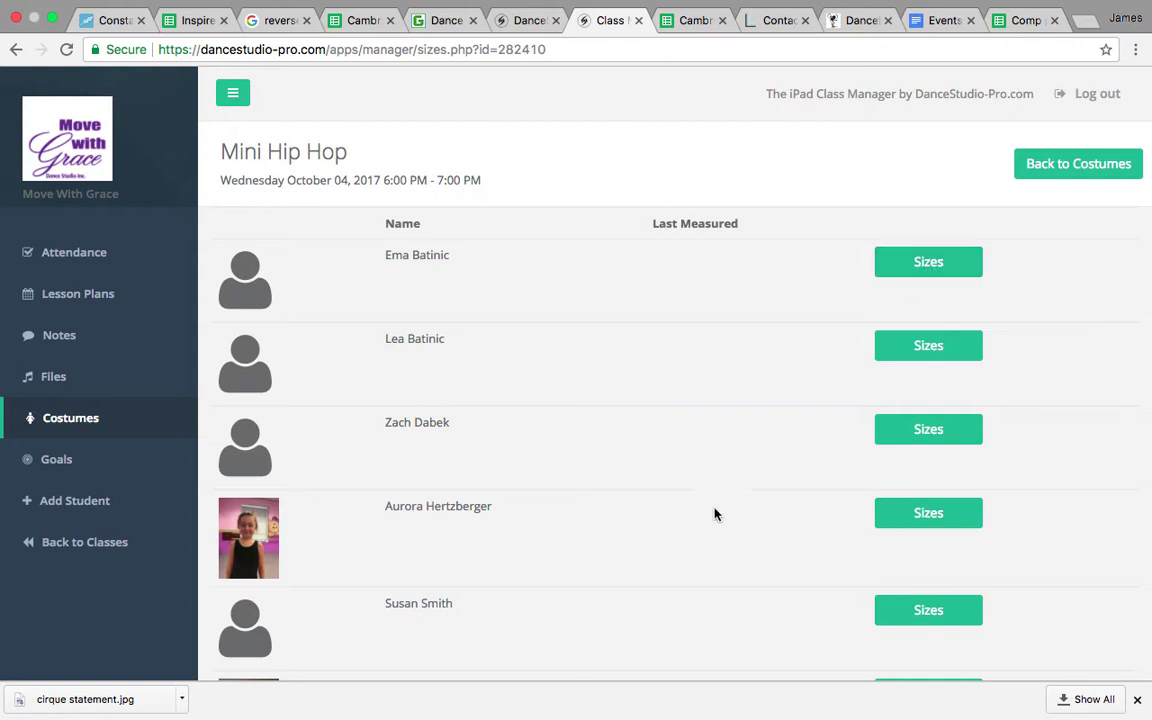
scroll(714, 514, down, 3)
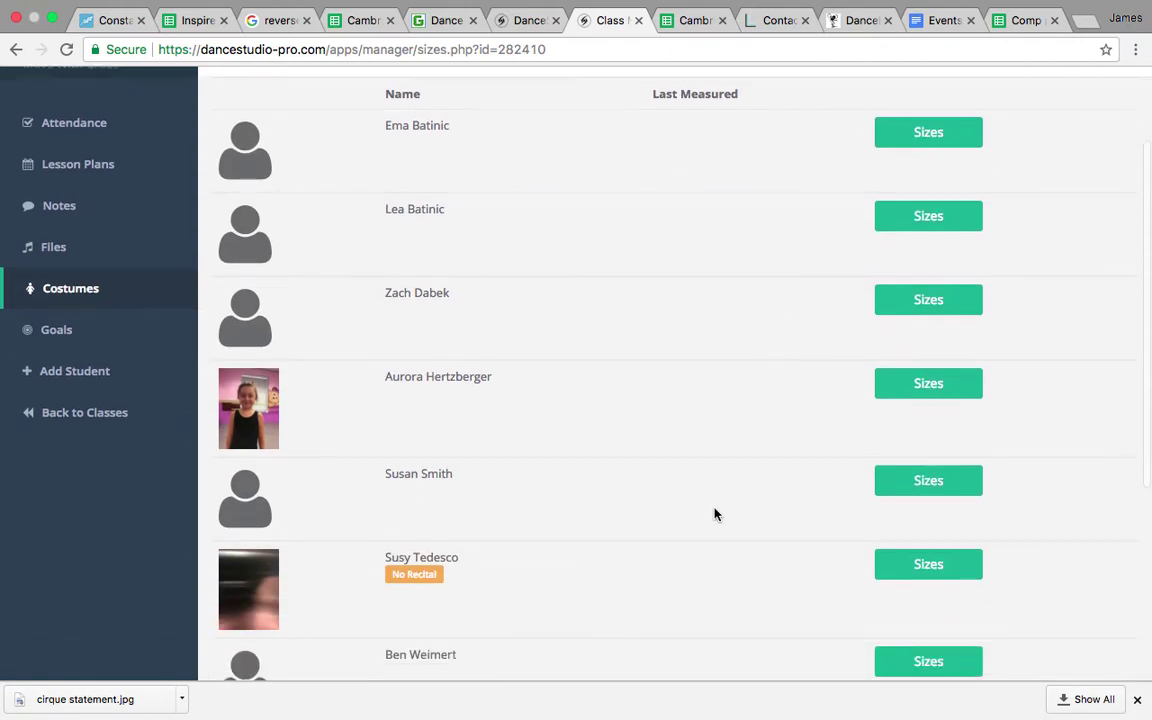
scroll(710, 459, up, 3)
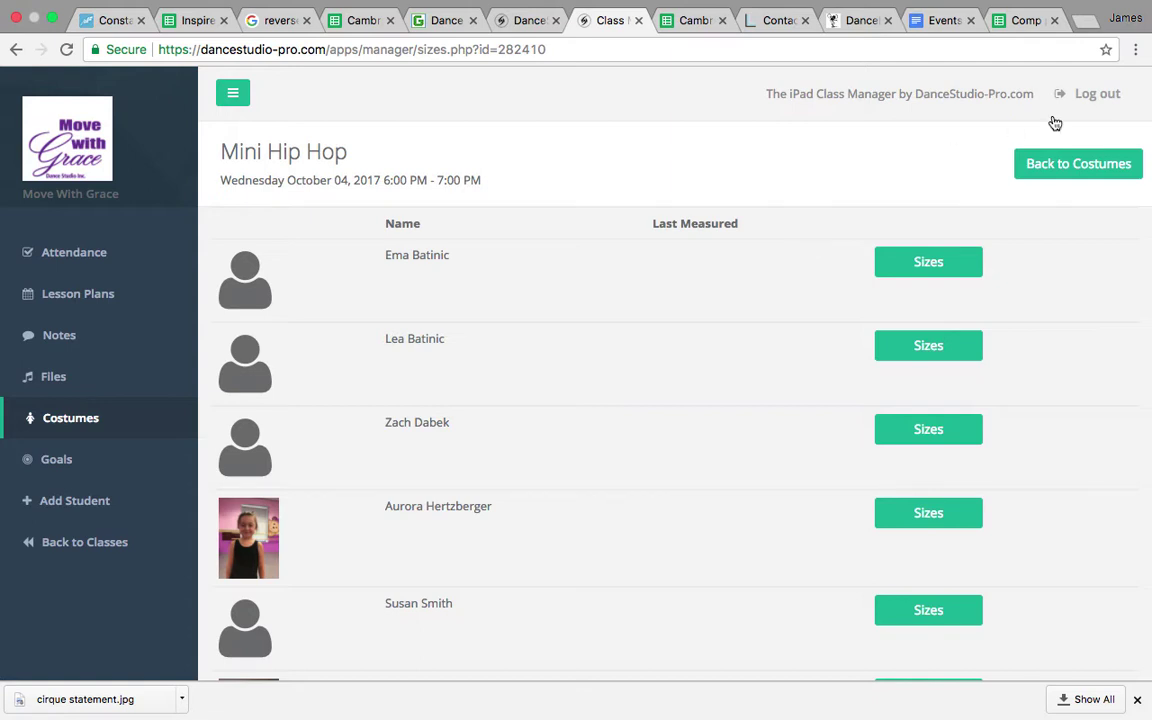
click(1070, 162)
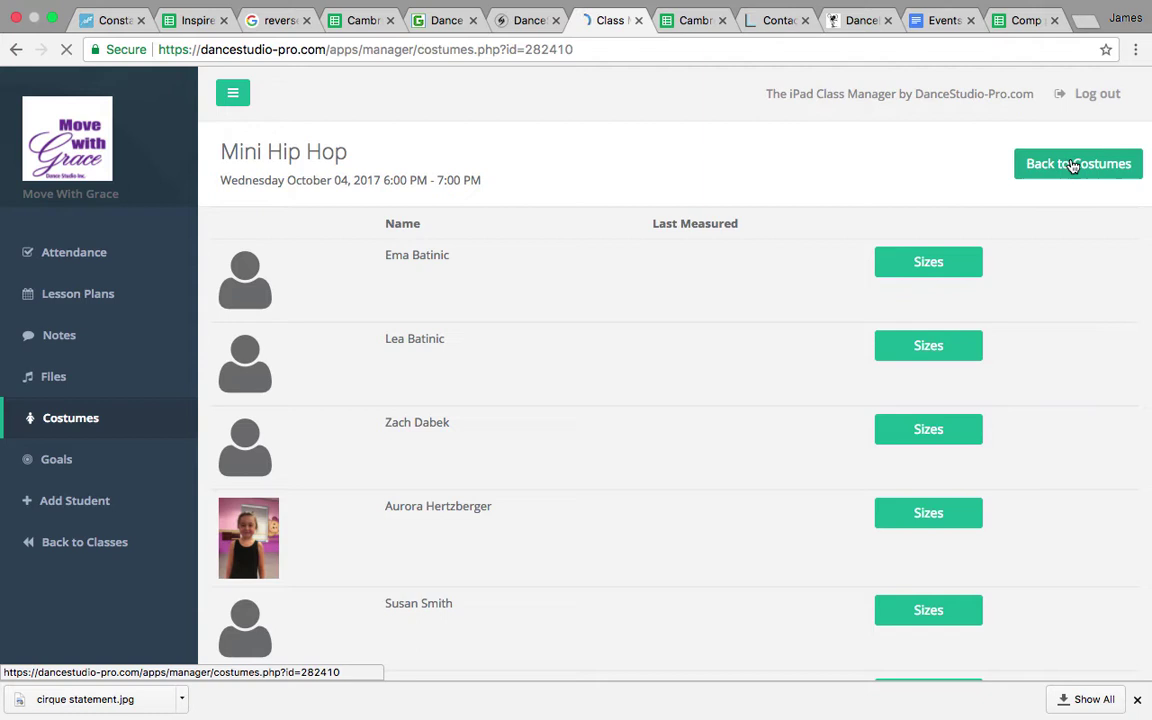
click(60, 462)
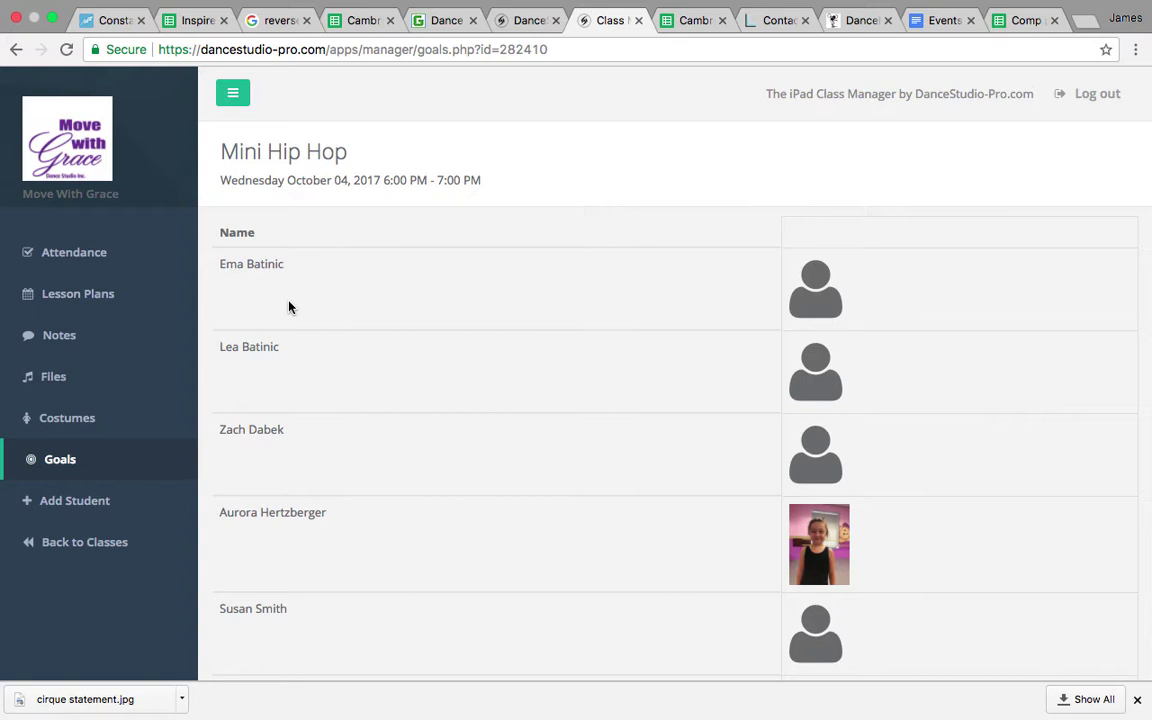
- On Add Student, search existing students by a student's first name, then open a blank Brand New Student form
click(93, 506)
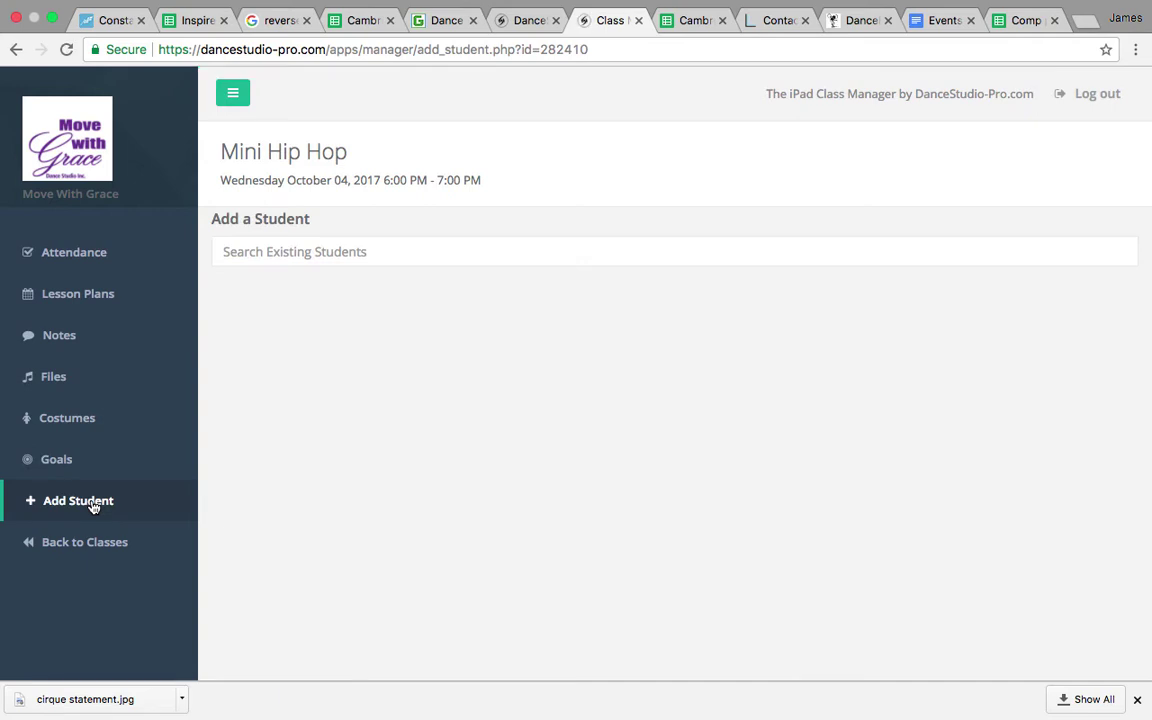
click(269, 252)
text(e)
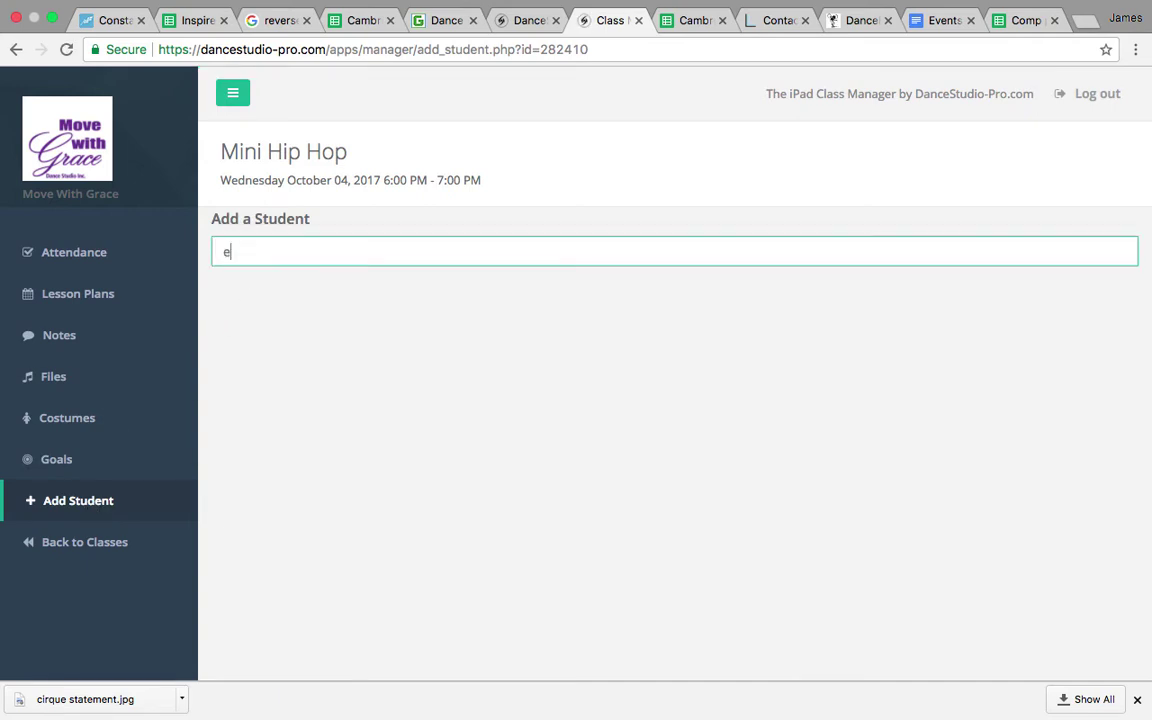
text(llyn)
text(a)
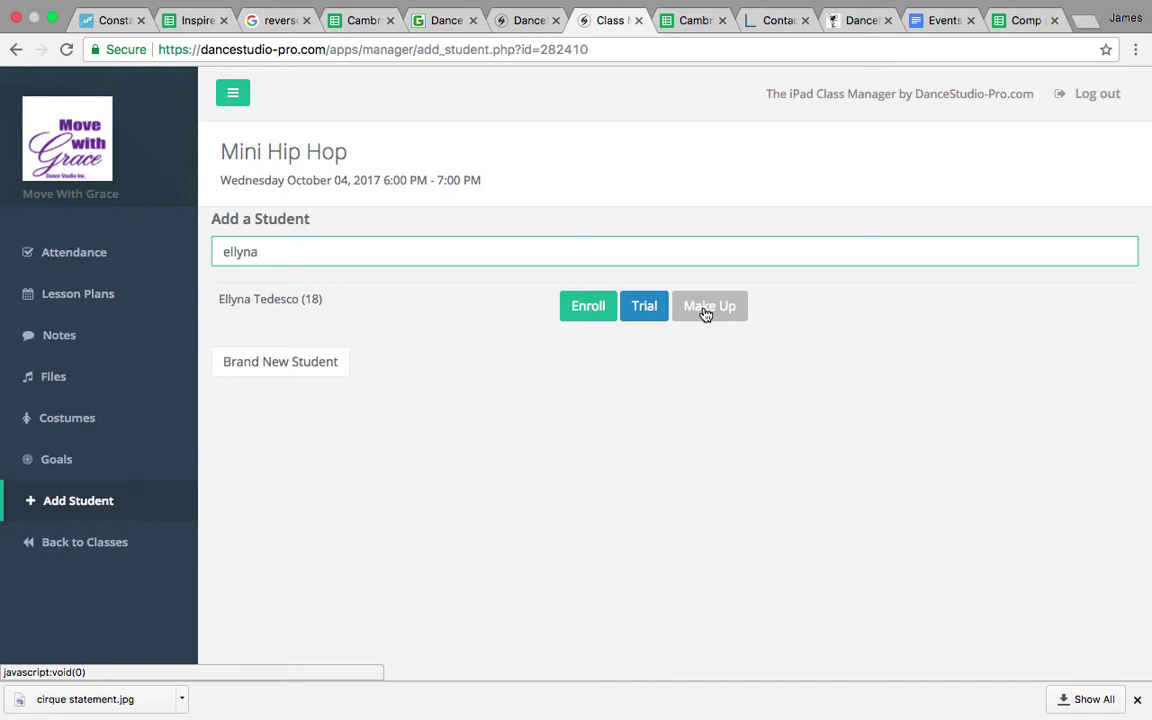
click(290, 364)
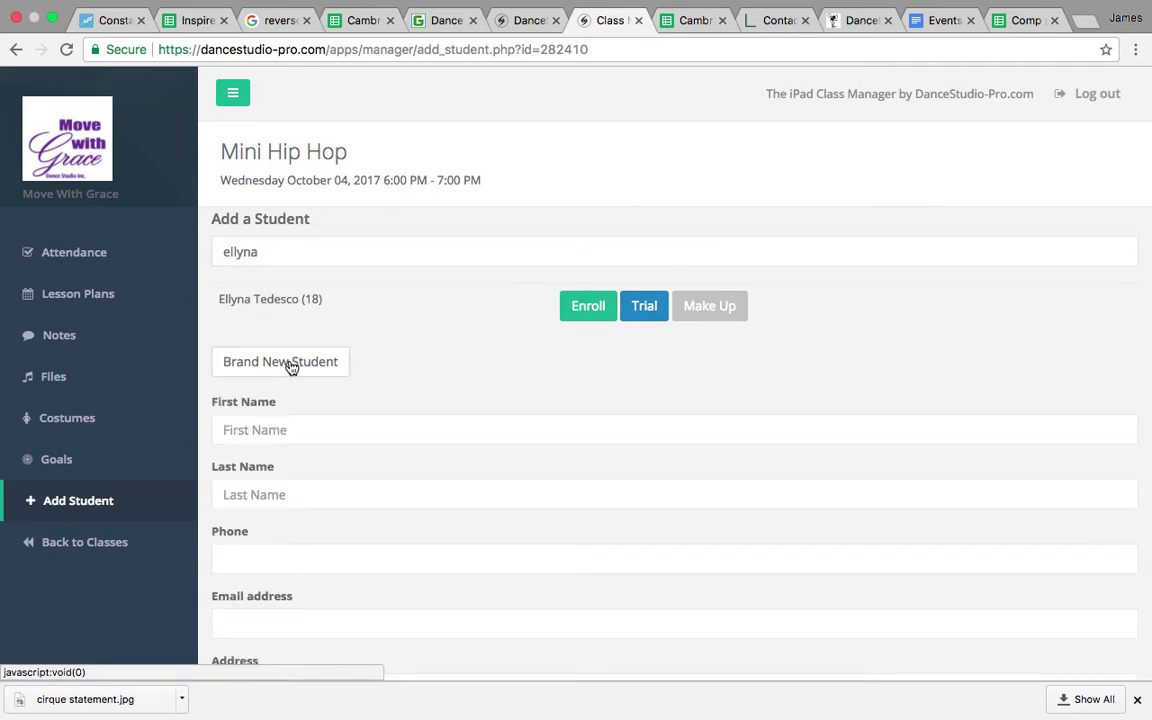
- Leave the unsubmitted new-student form and go back to the Active Classes list
click(60, 543)
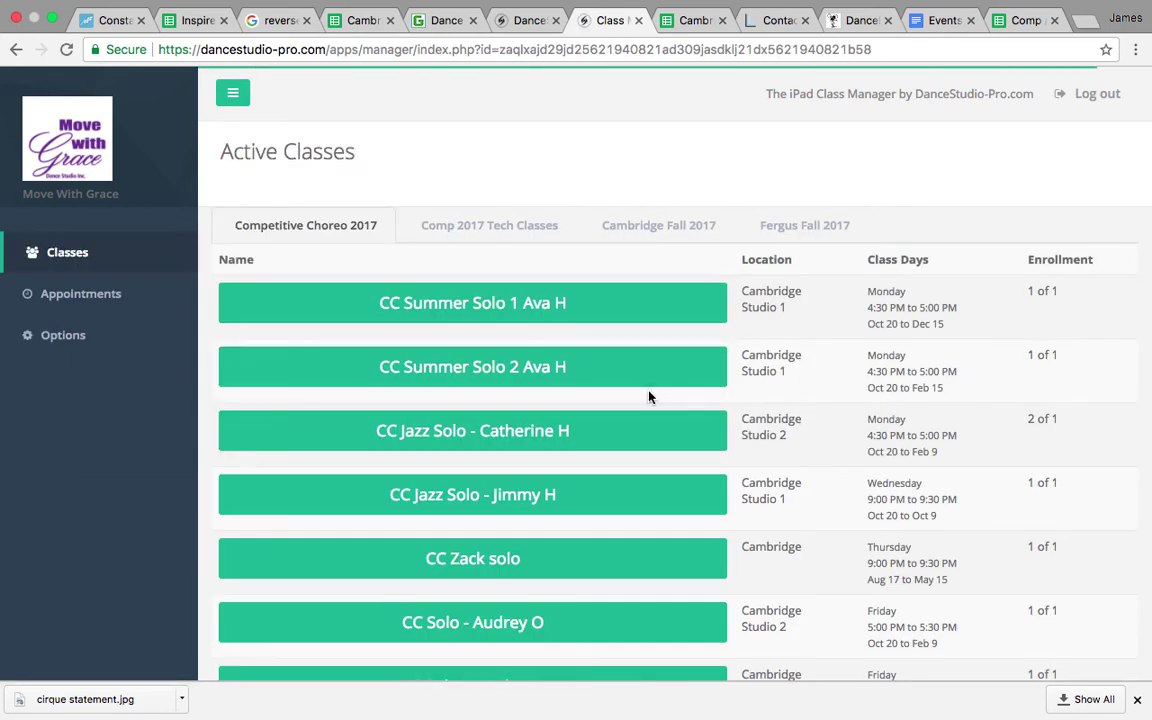